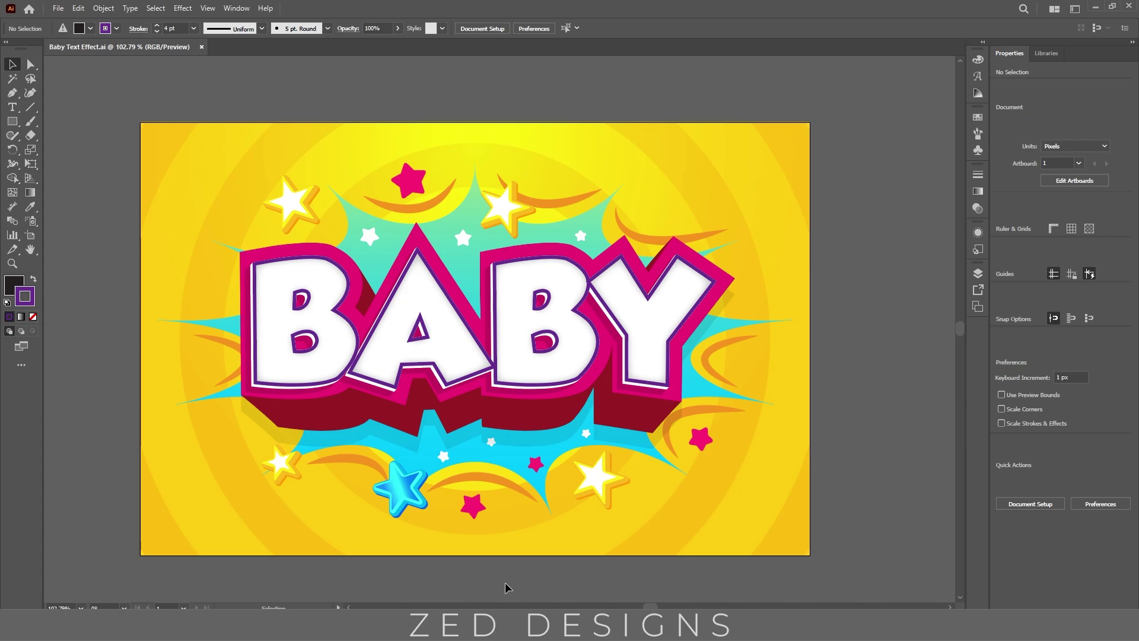
Delete the old styled BABY text and type a fresh BABY text object.
double_click(493, 361)
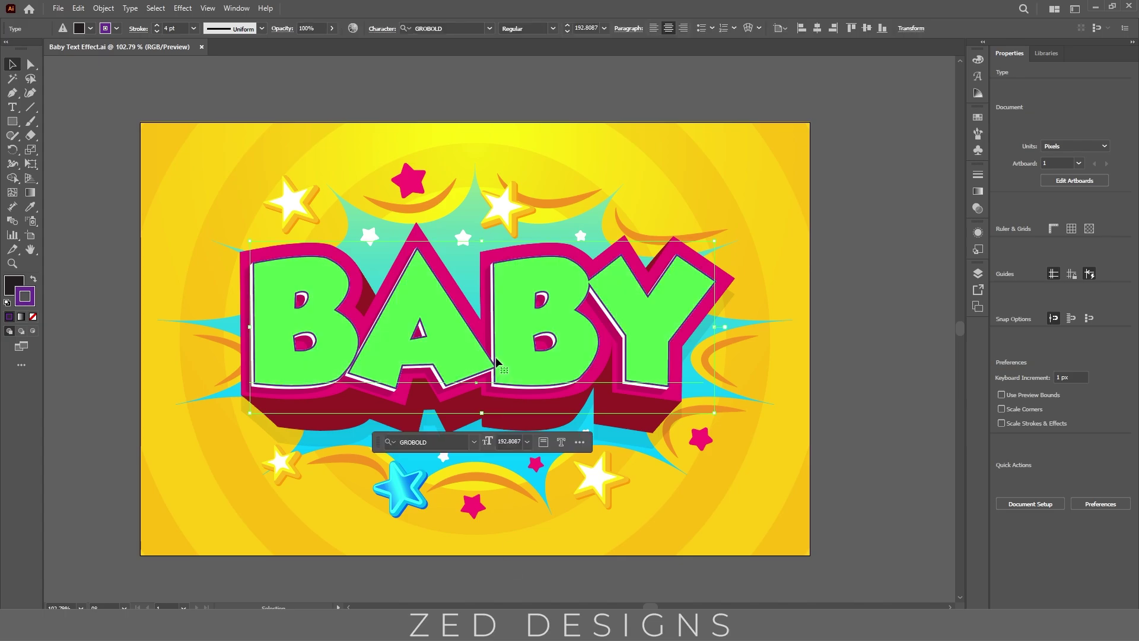
key(Delete)
key(t)
click(440, 337)
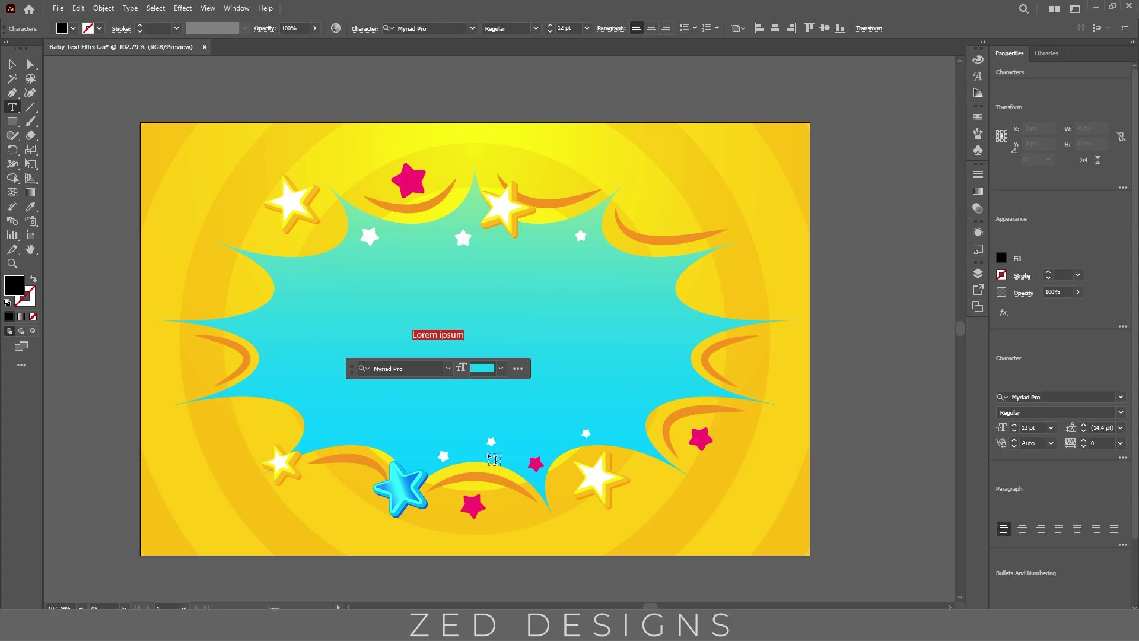
text(BABY)
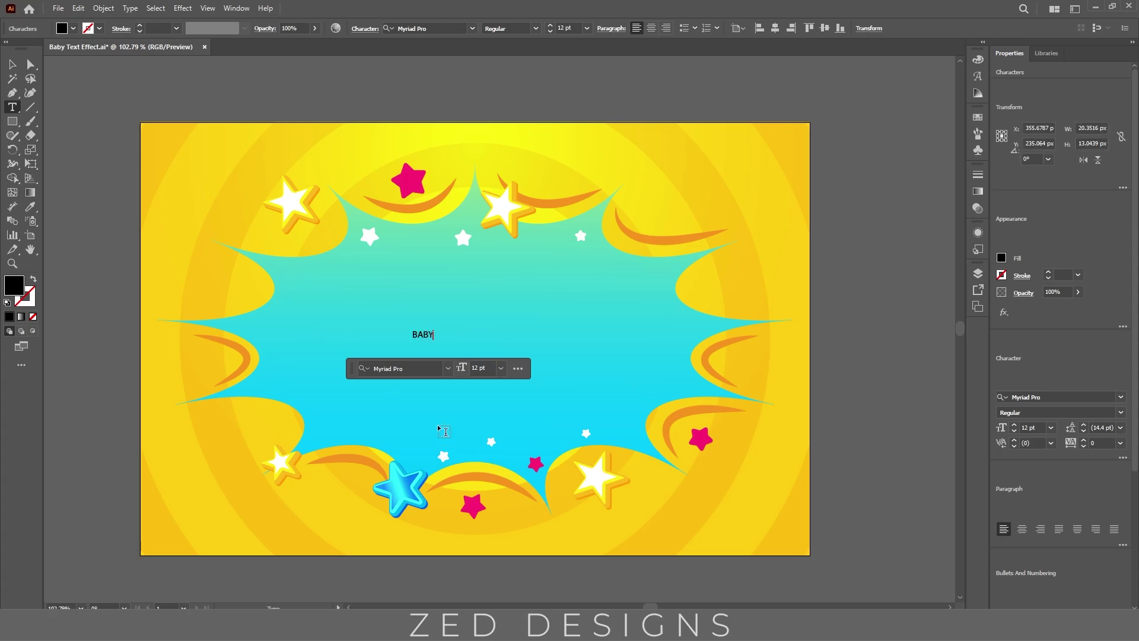
key(Escape)
Set the new BABY text in the GROBOLD font at 190 pt.
click(390, 370)
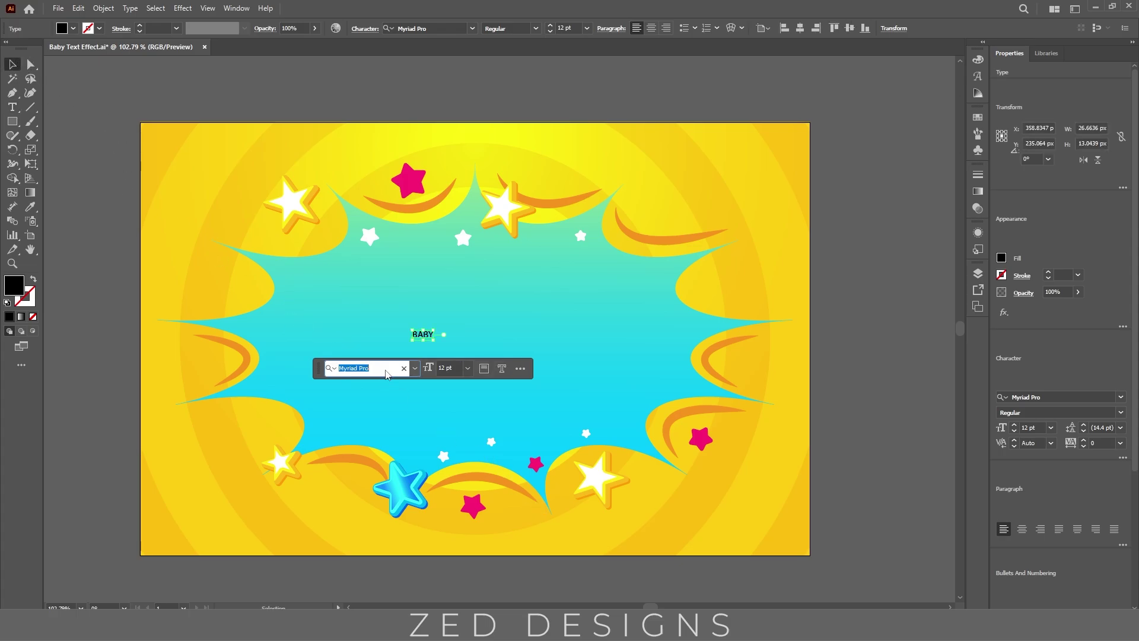
text(BA)
key(BackSpace)
key(BackSpace)
text(GRO)
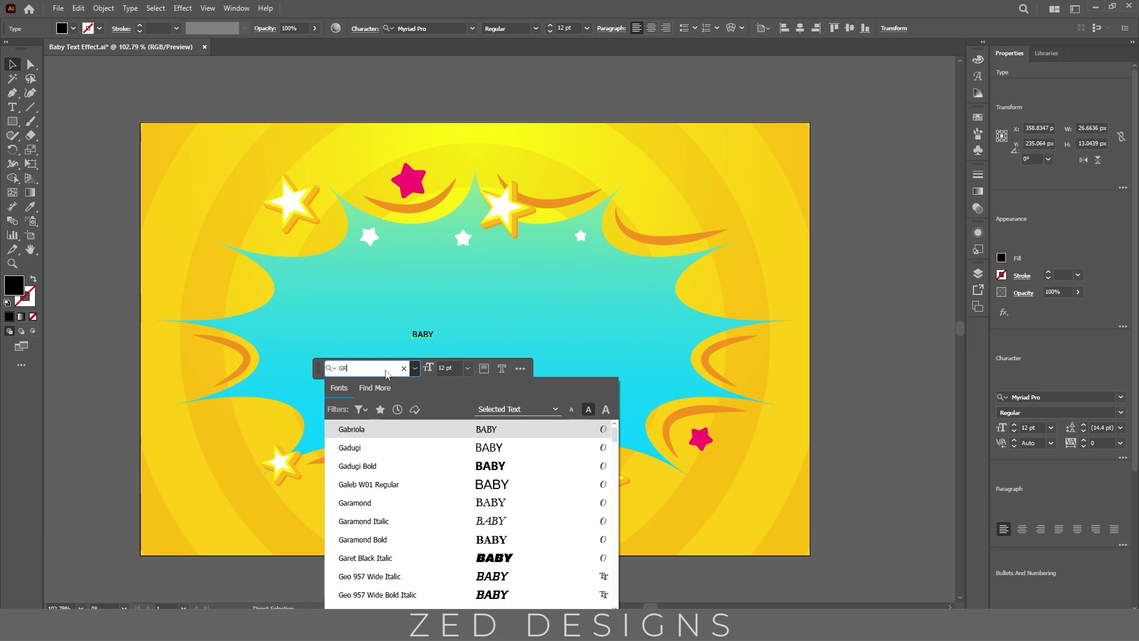
click(394, 430)
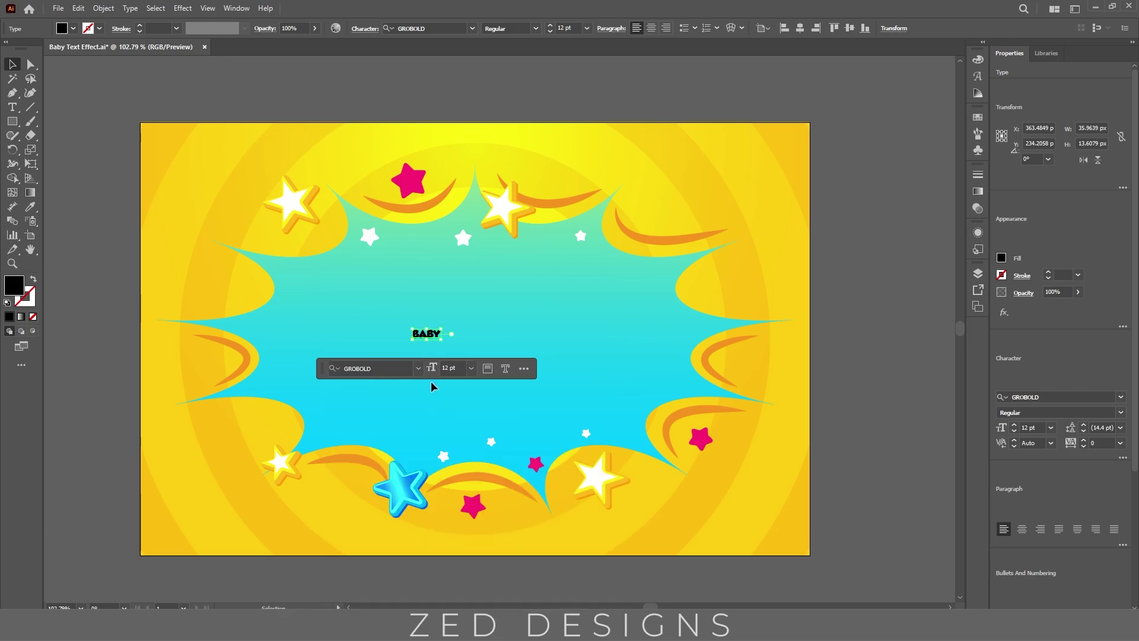
key(ctrl+a)
text(190)
key(Return)
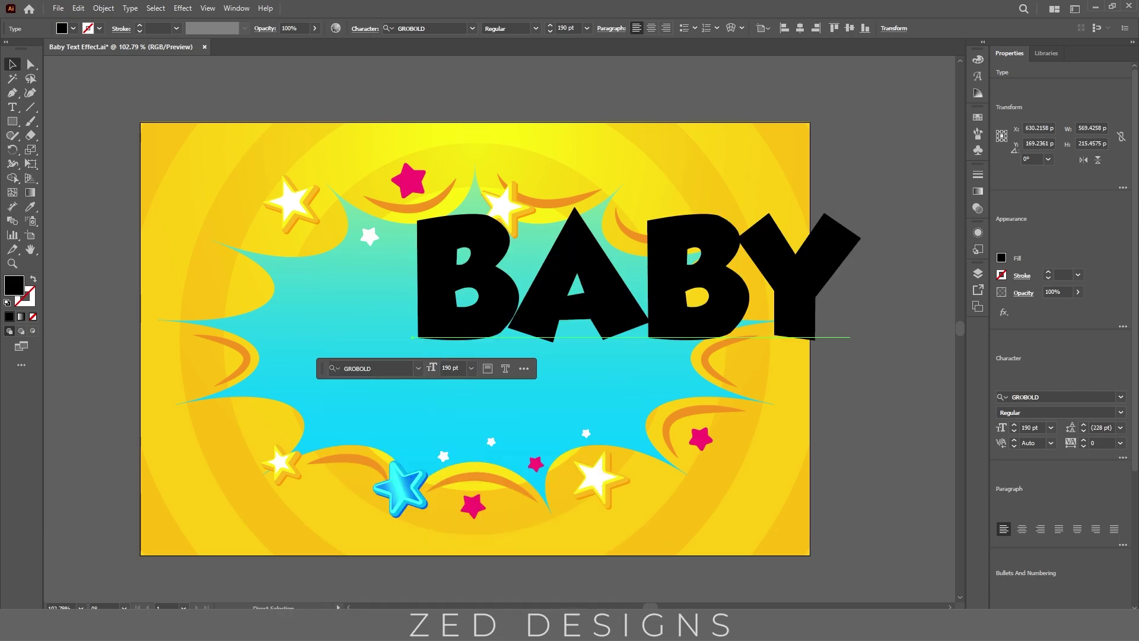
Centre-align BABY and centre it horizontally and vertically on the artboard.
click(650, 28)
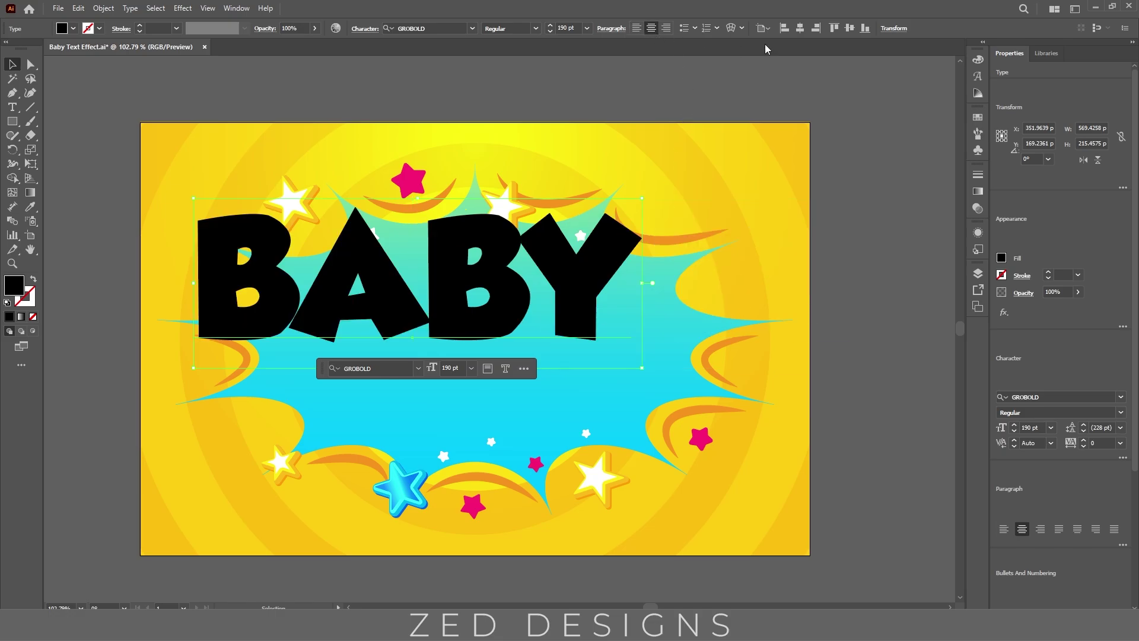
click(800, 28)
click(849, 28)
click(646, 351)
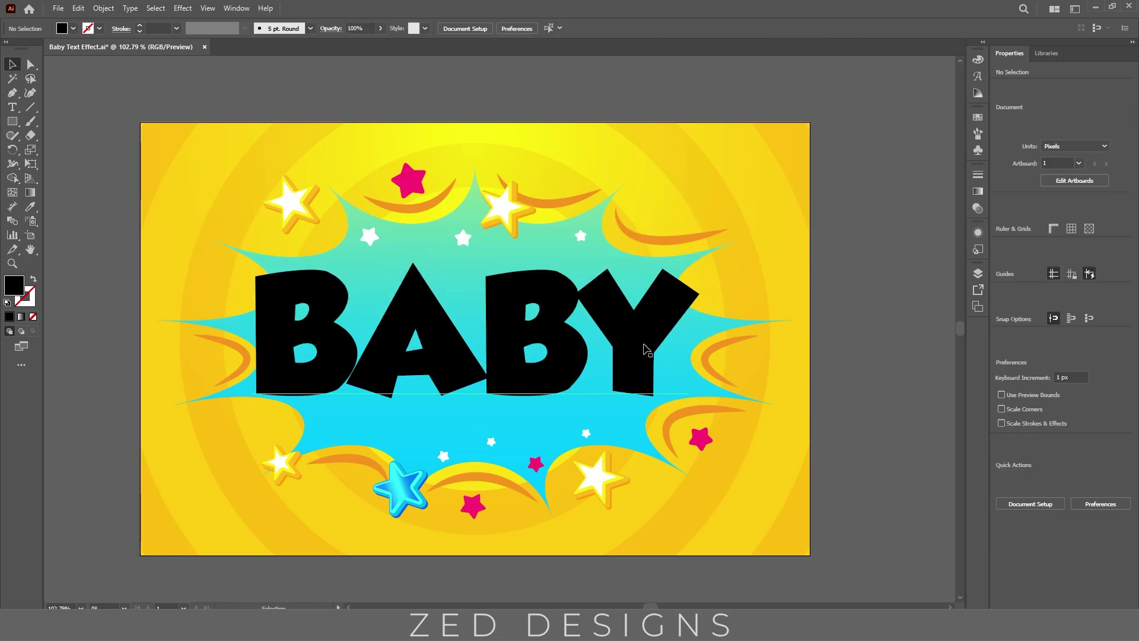
Remove BABY's fill and add a new white fill in the Appearance panel.
click(33, 317)
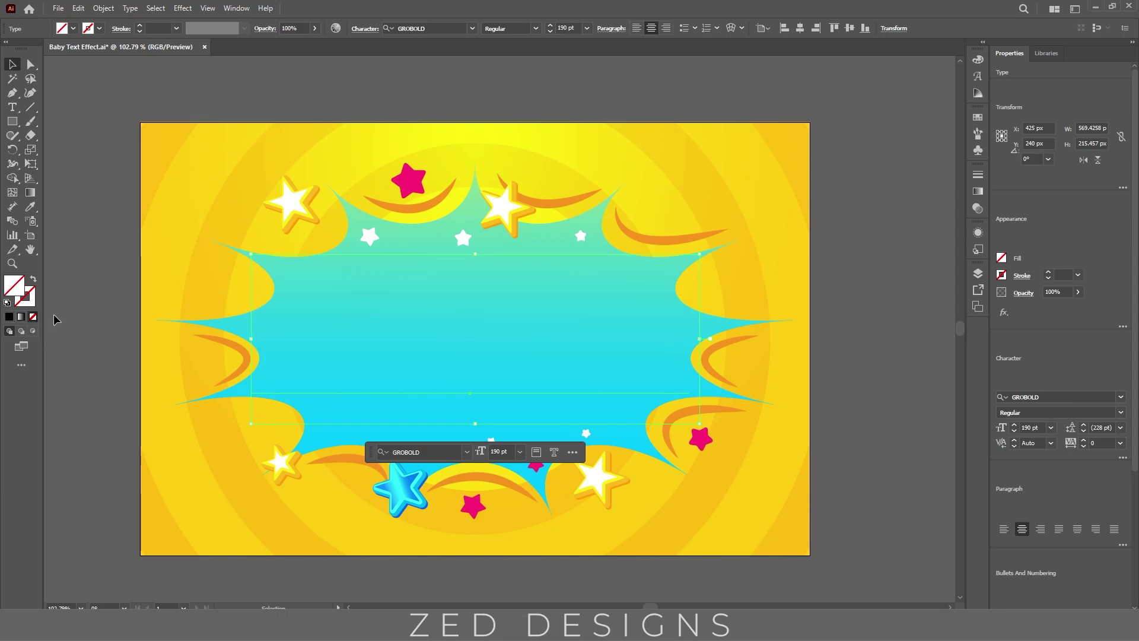
click(978, 232)
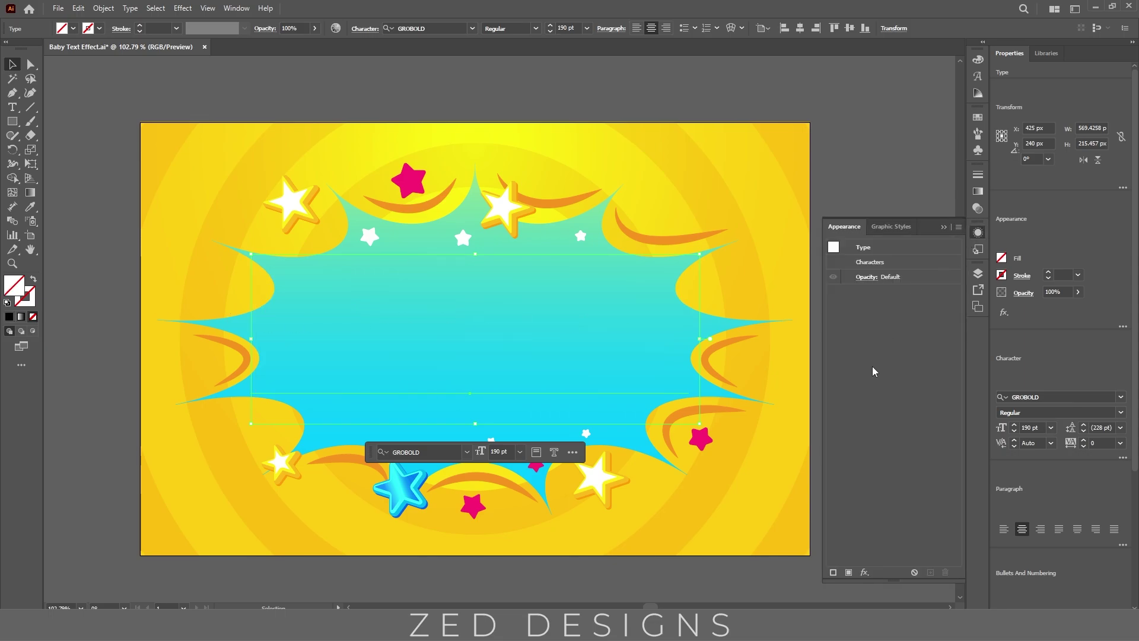
click(849, 572)
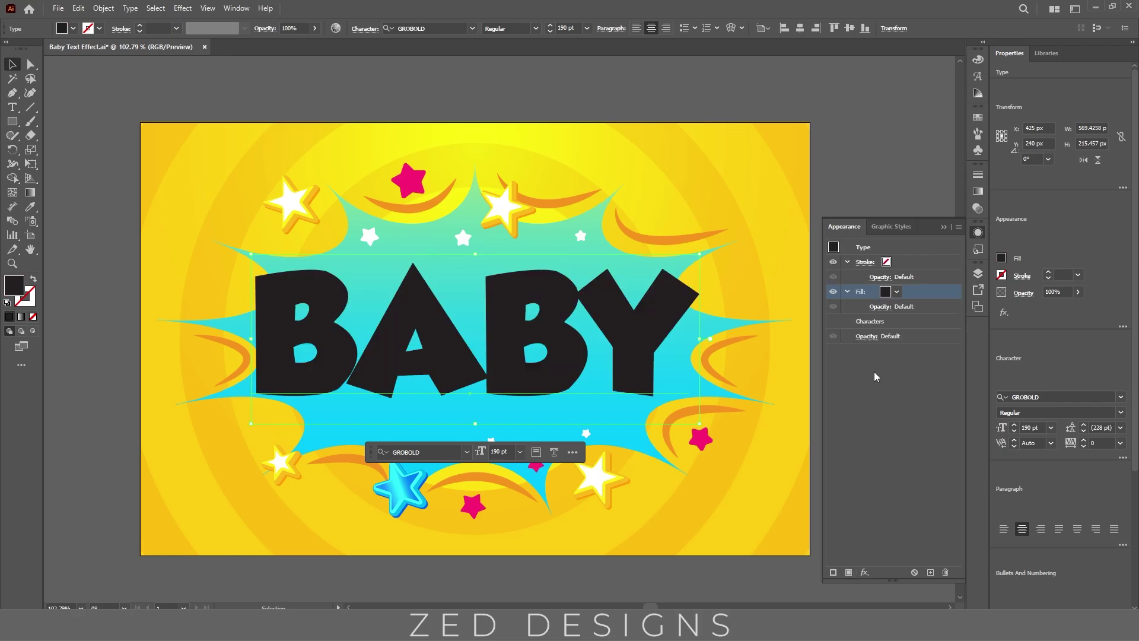
click(847, 261)
click(846, 276)
click(896, 277)
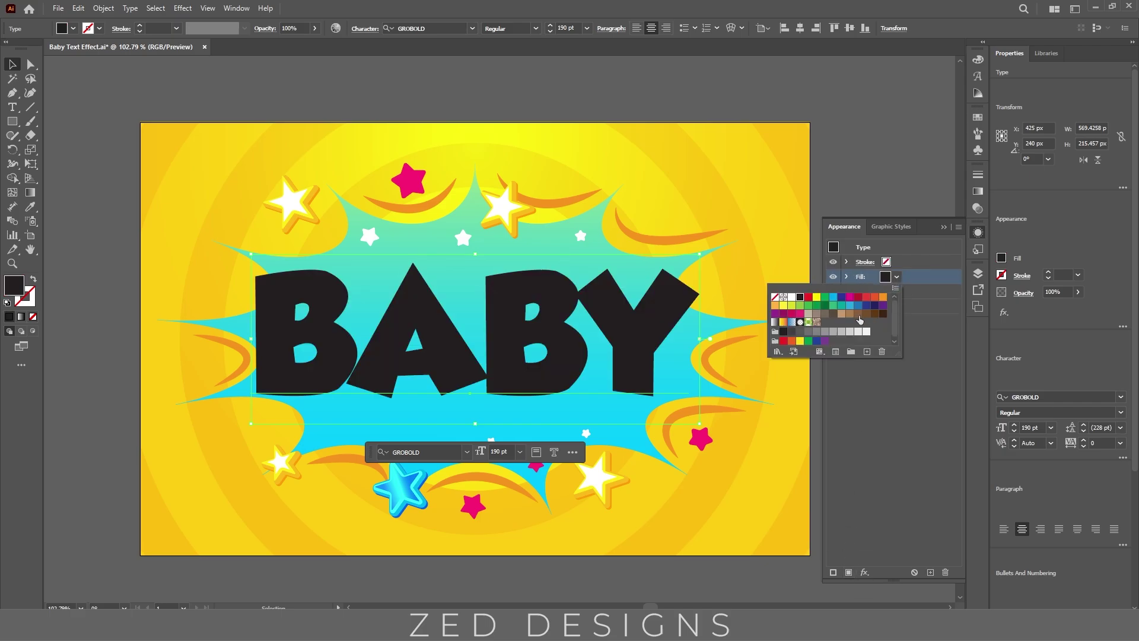
click(791, 296)
click(903, 391)
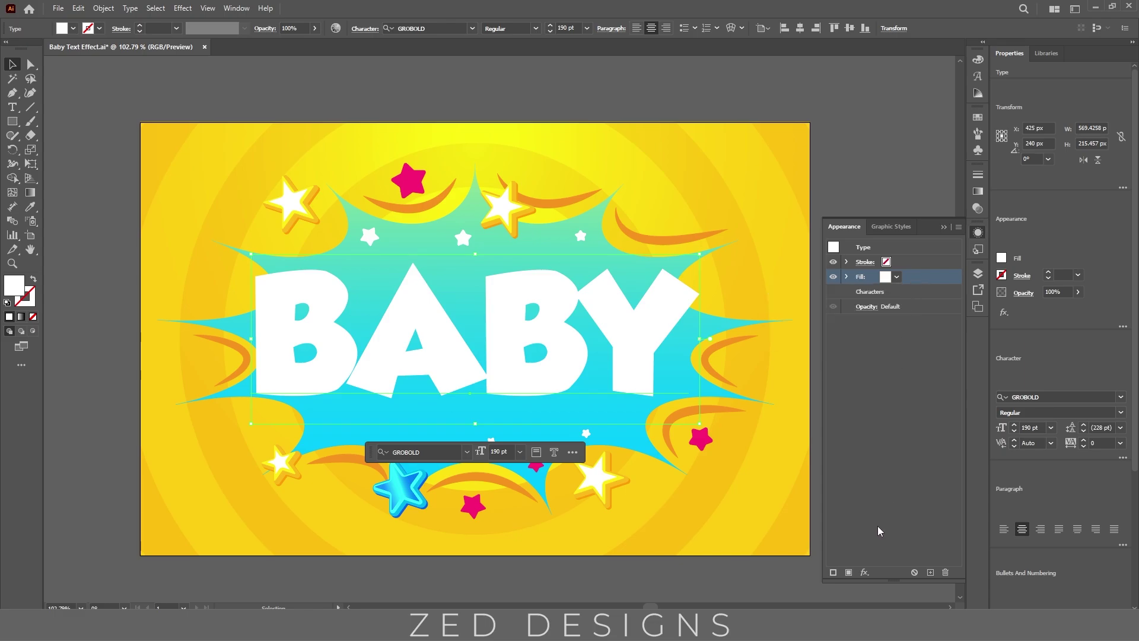
Apply a 2 px Offset Path effect to the white fill.
click(865, 572)
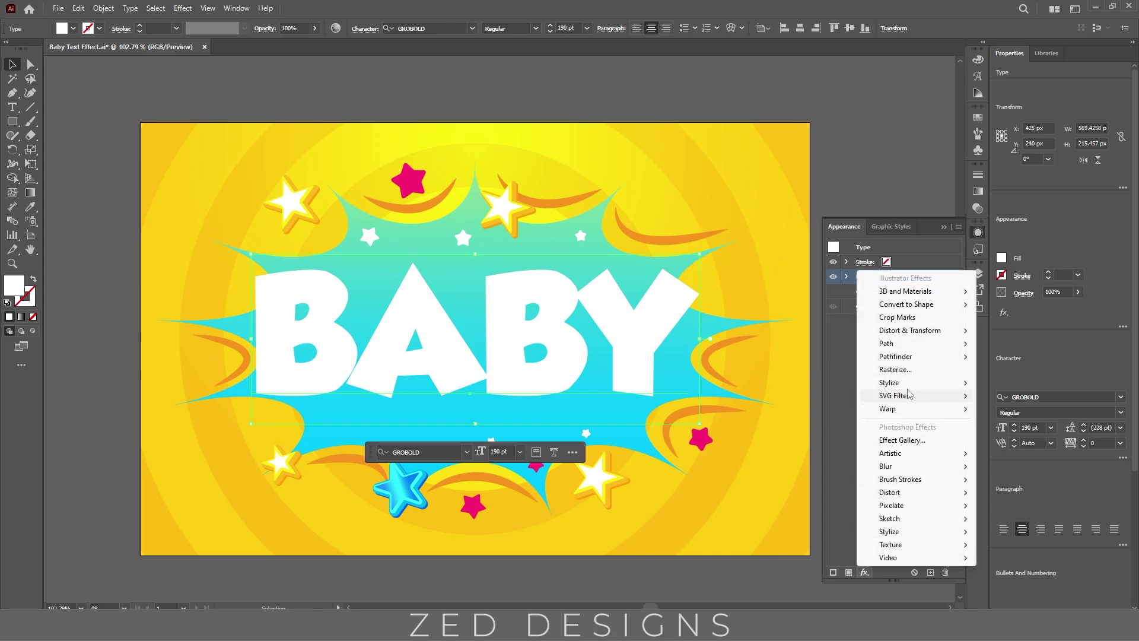
mouse_move(913, 349)
click(1015, 343)
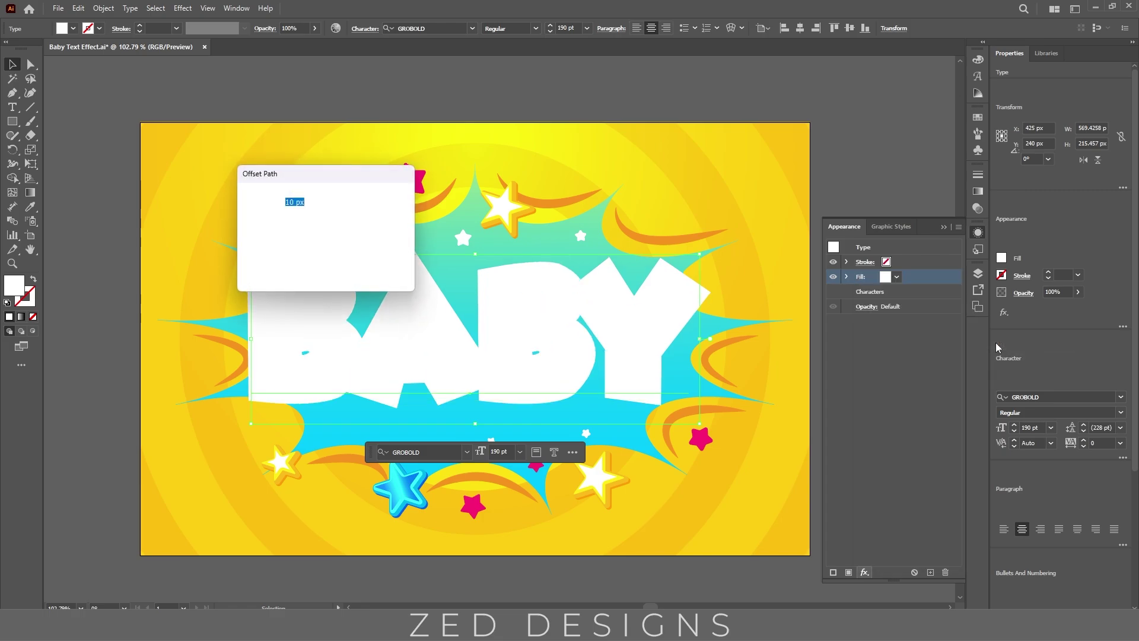
text(2)
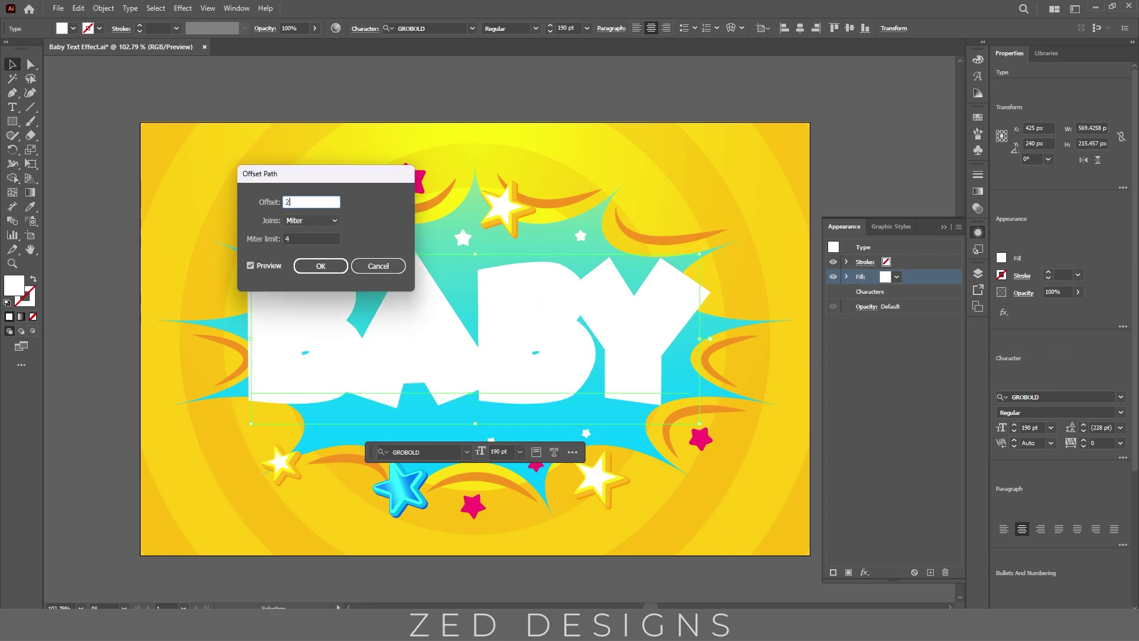
key(Tab)
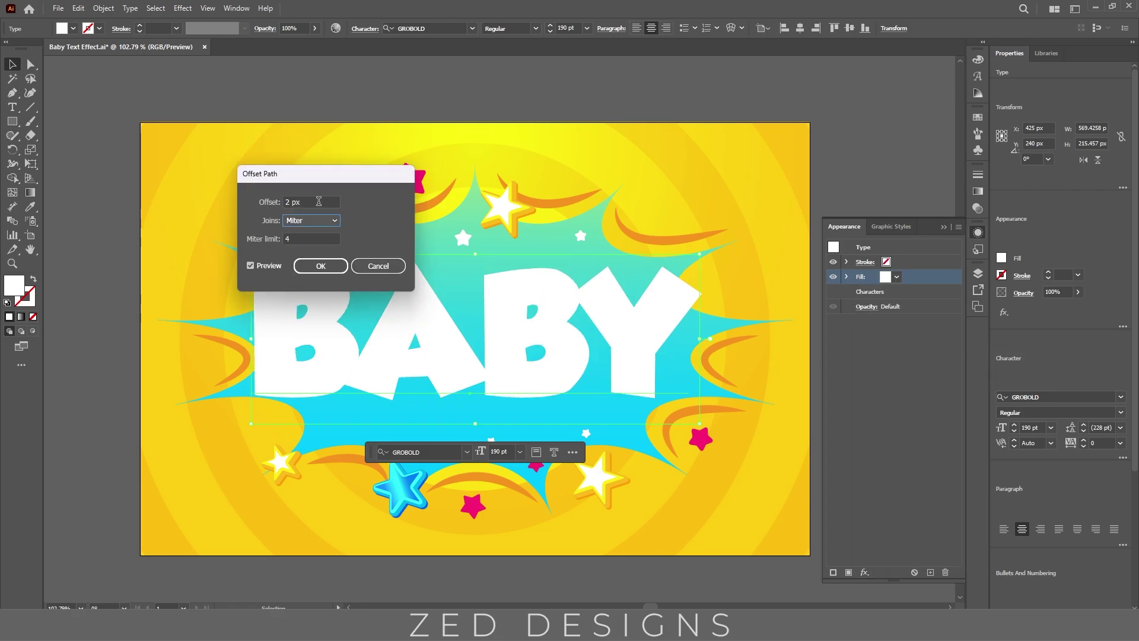
click(321, 266)
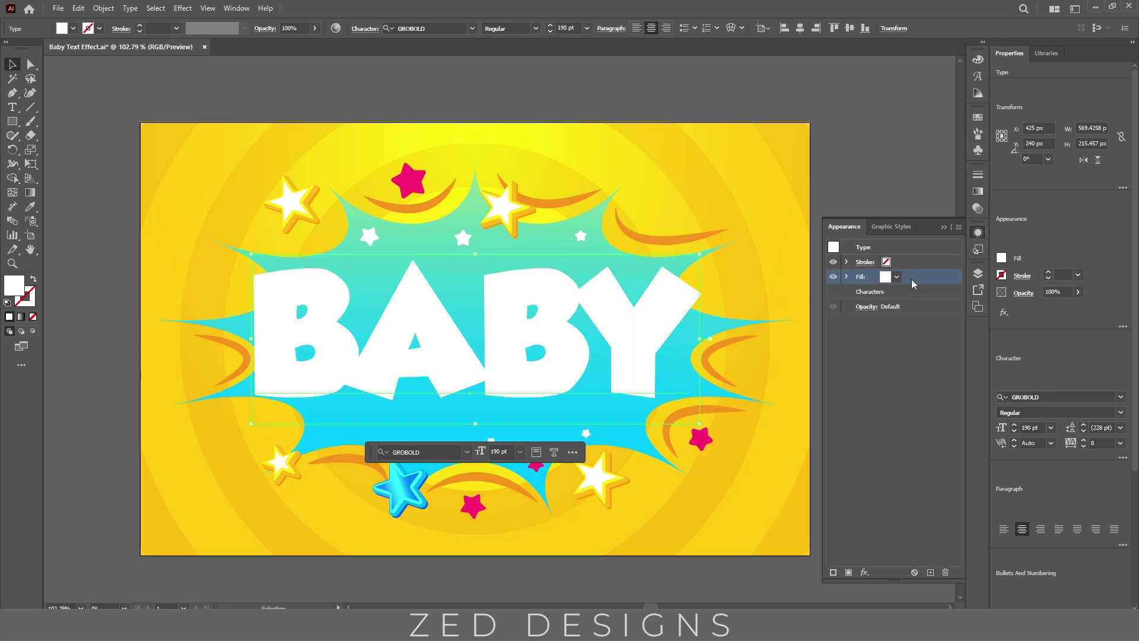
Duplicate the white fill and add a Transform effect to the lower copy.
click(930, 572)
click(865, 292)
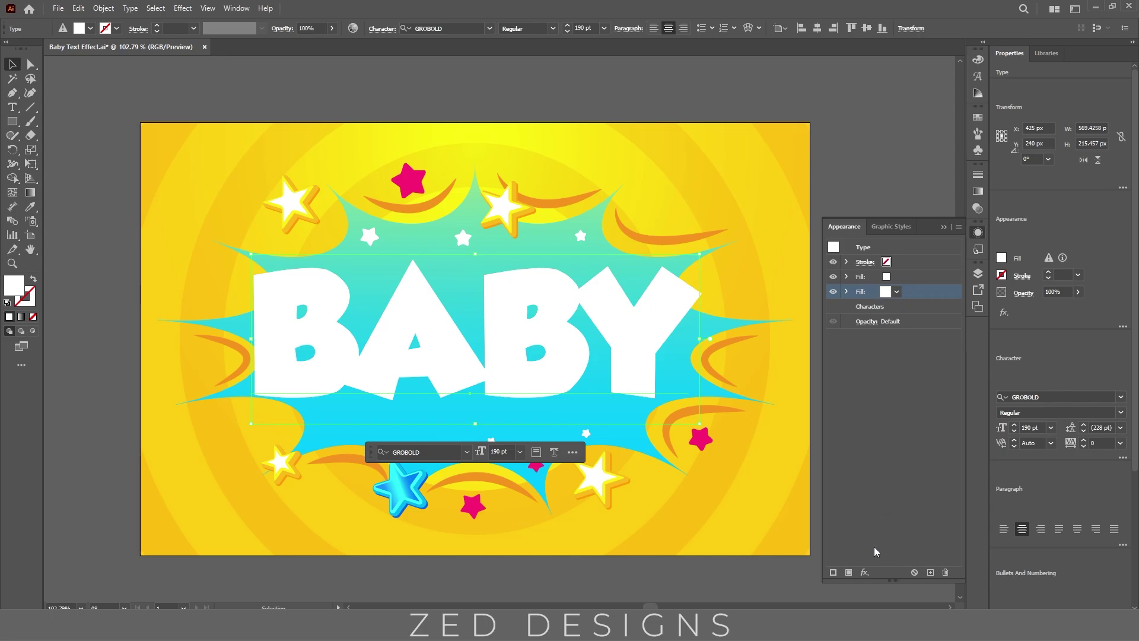
click(864, 572)
mouse_move(943, 332)
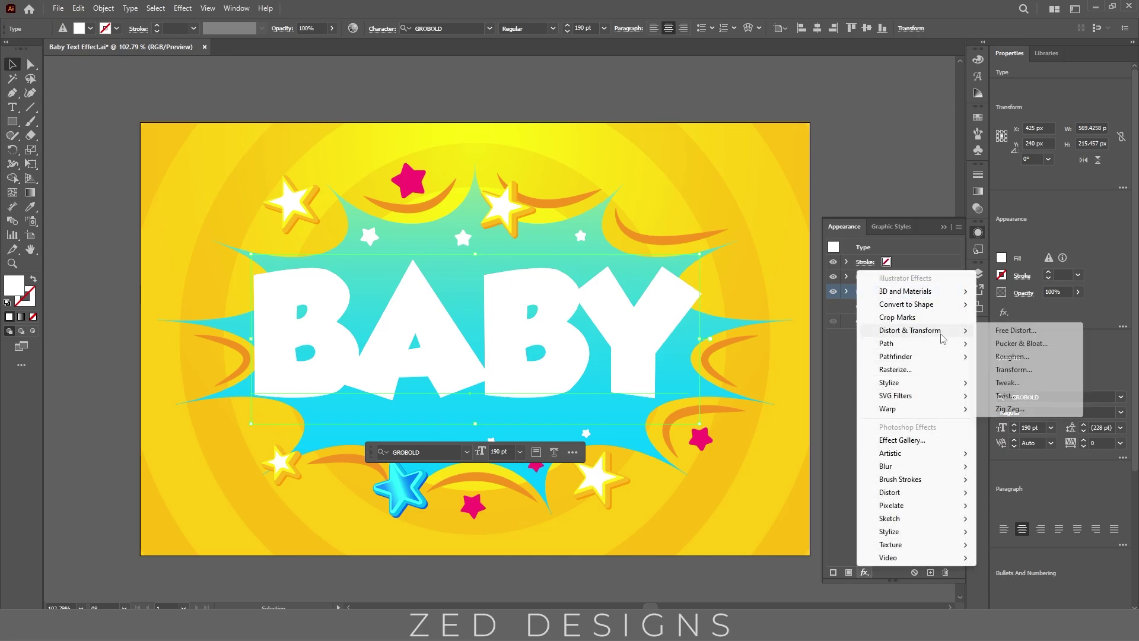
click(1013, 369)
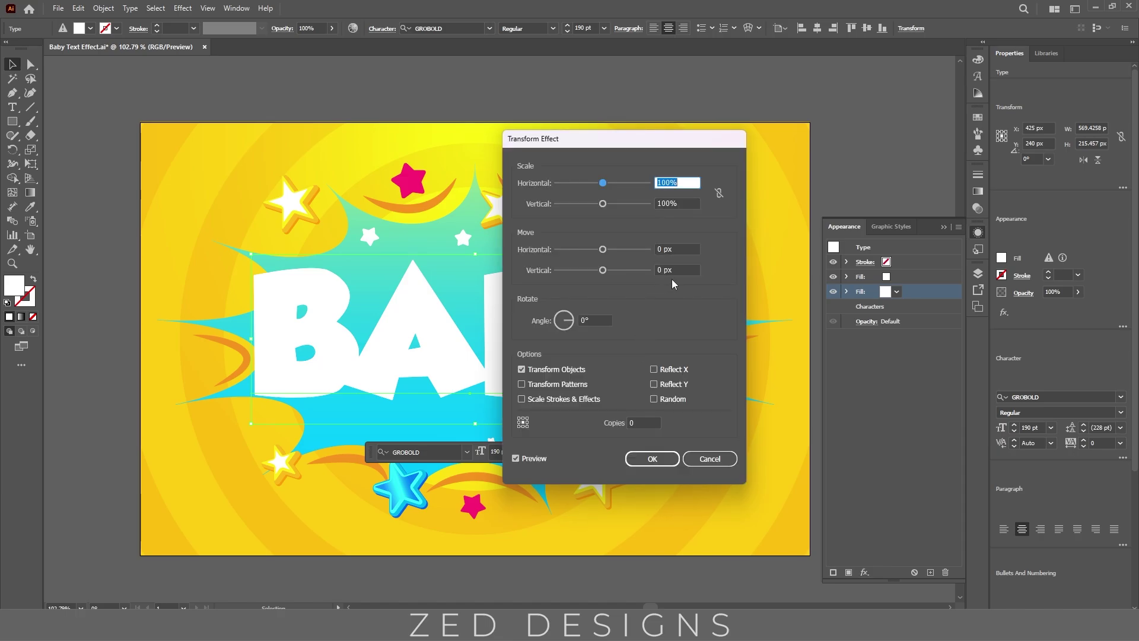
Set the Transform to a 0.5 px vertical move with 6 copies.
drag(683, 271, 664, 271)
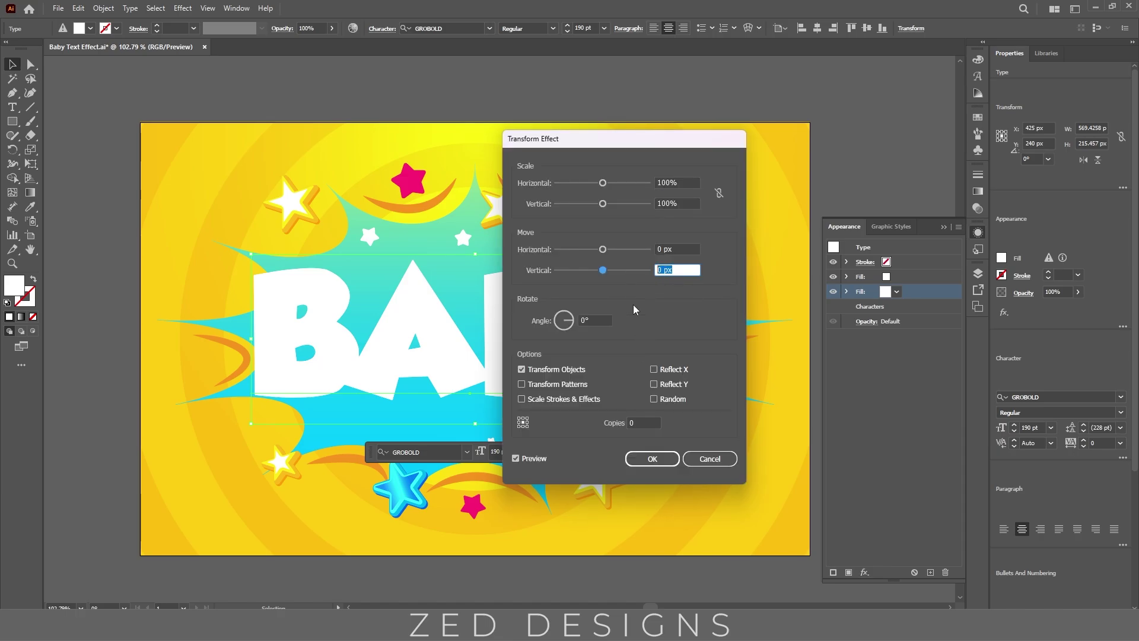
text(0.5)
key(Tab)
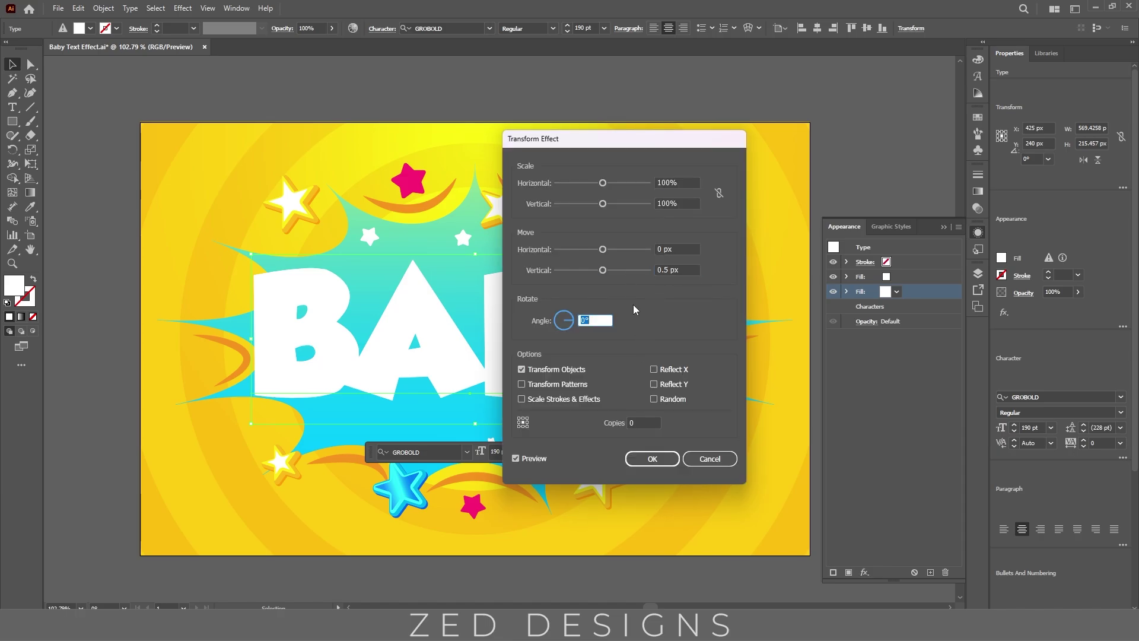
click(636, 424)
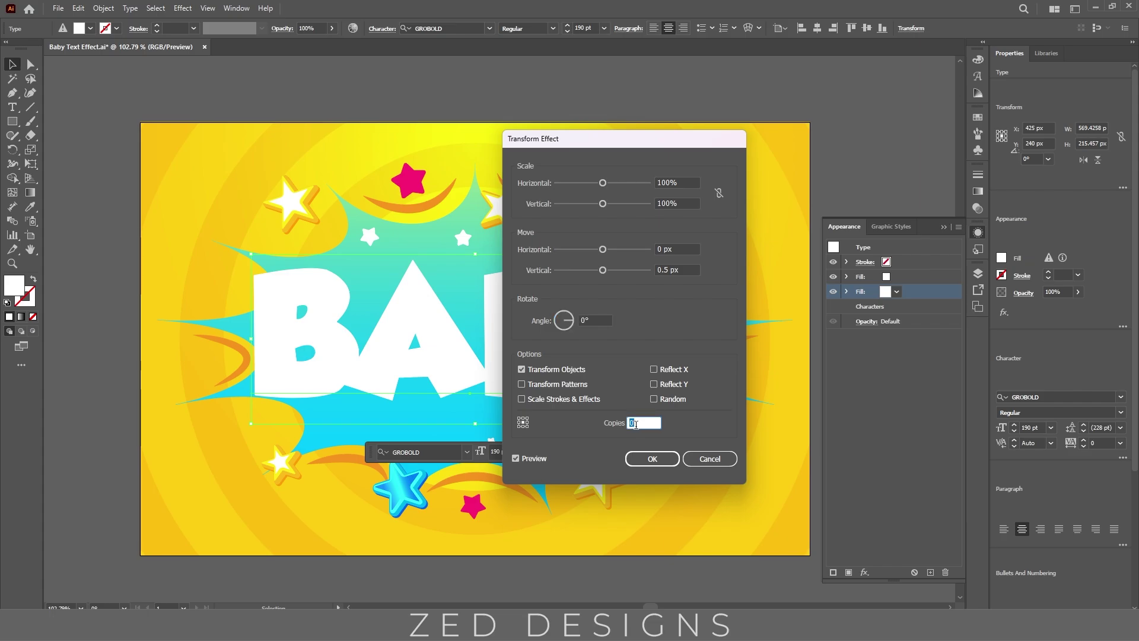
text(6)
click(651, 458)
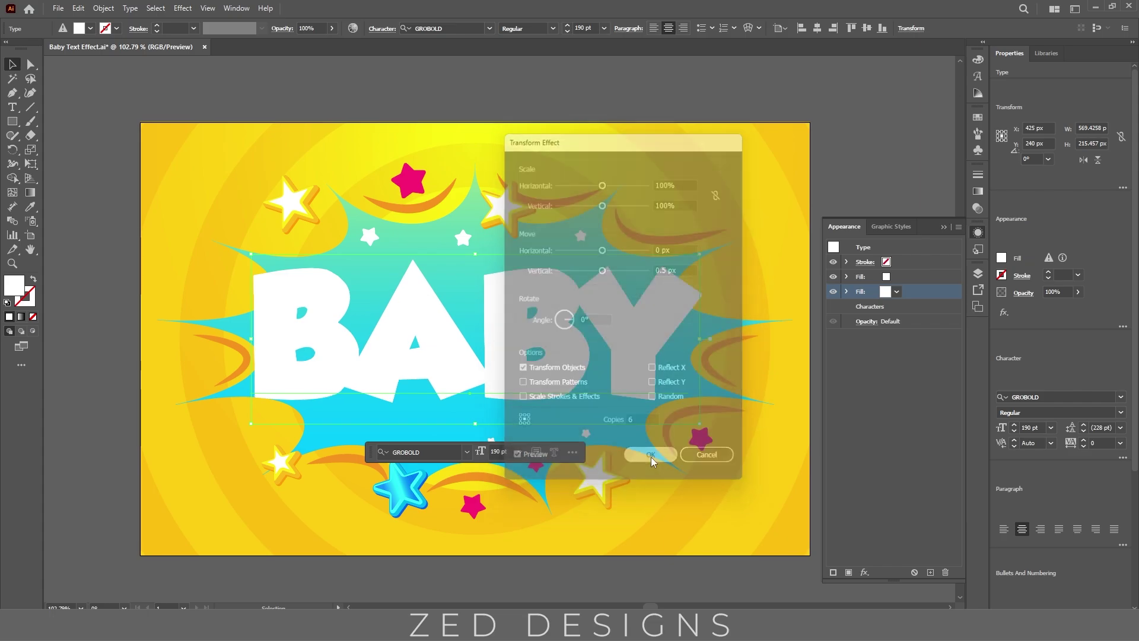
click(924, 275)
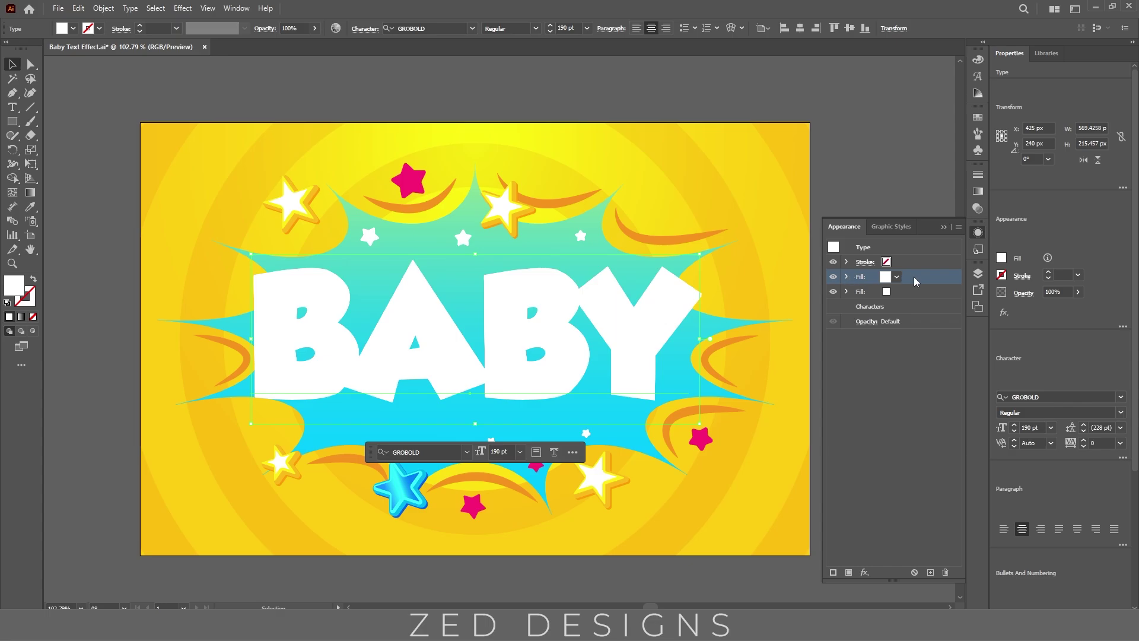
Add a black Inner Glow to the upper fill: 30% opacity, 10 px blur, Edge.
click(865, 573)
mouse_move(938, 383)
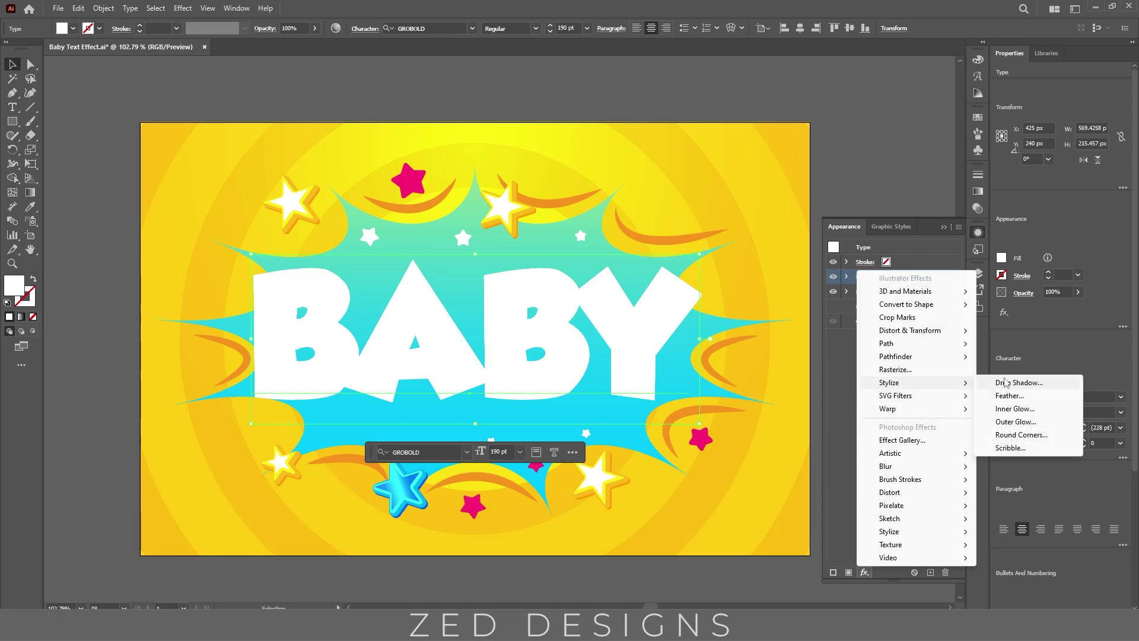
click(1014, 409)
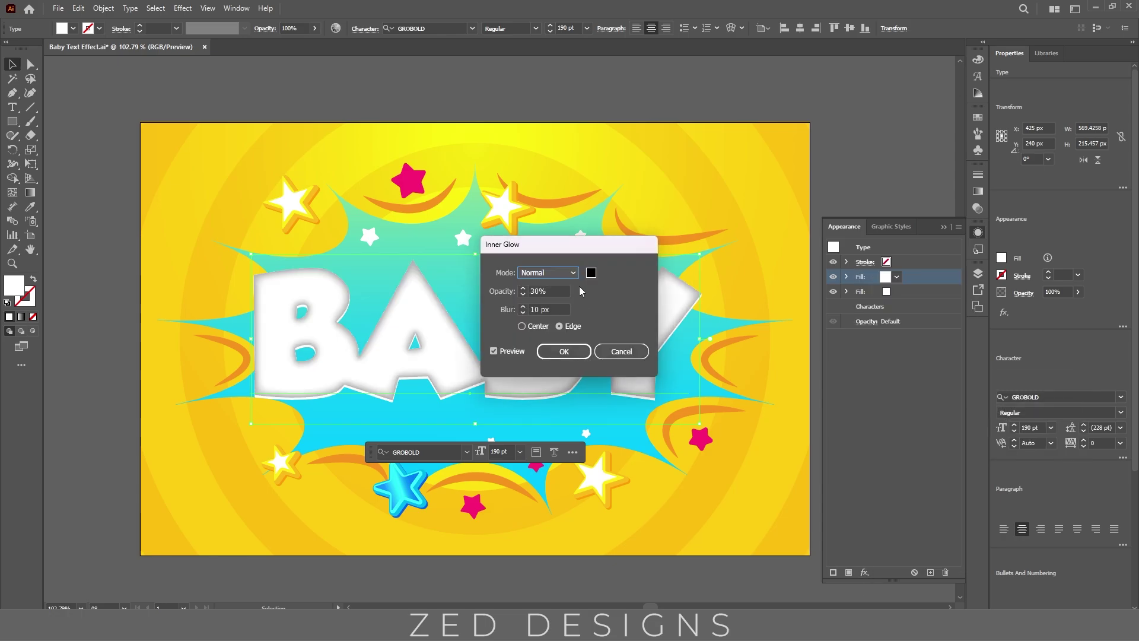
click(590, 273)
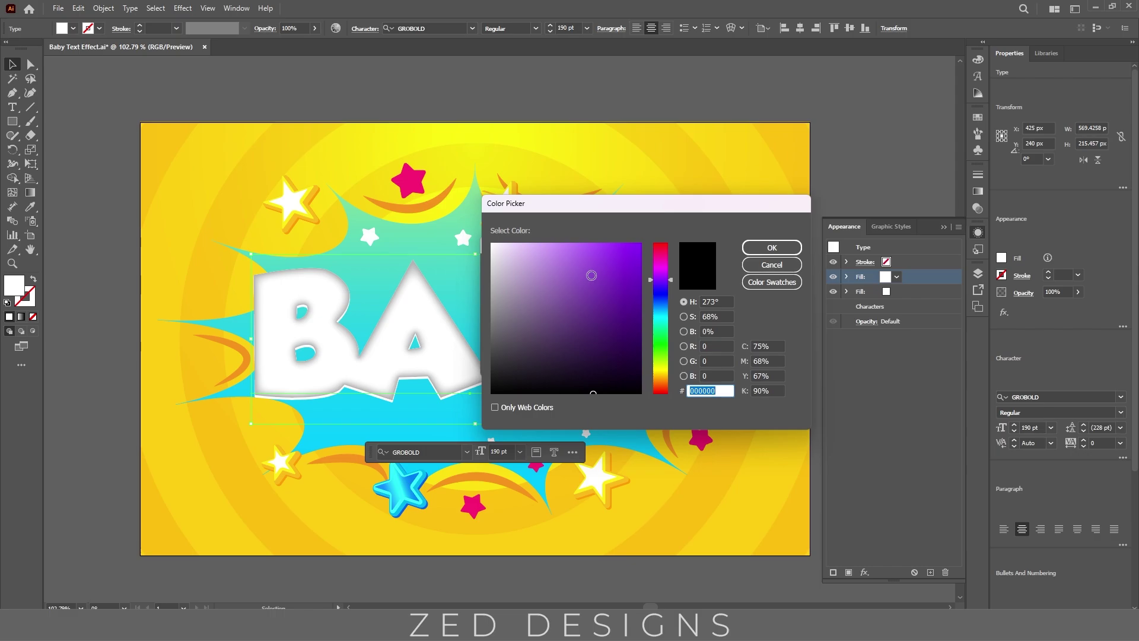
key(Return)
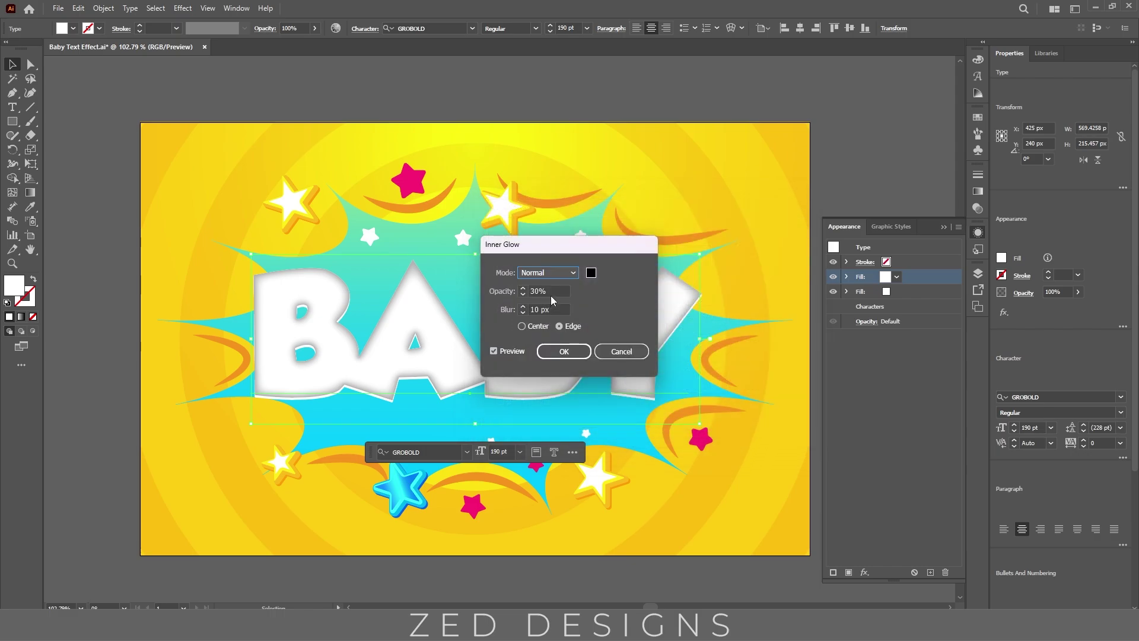
double_click(532, 291)
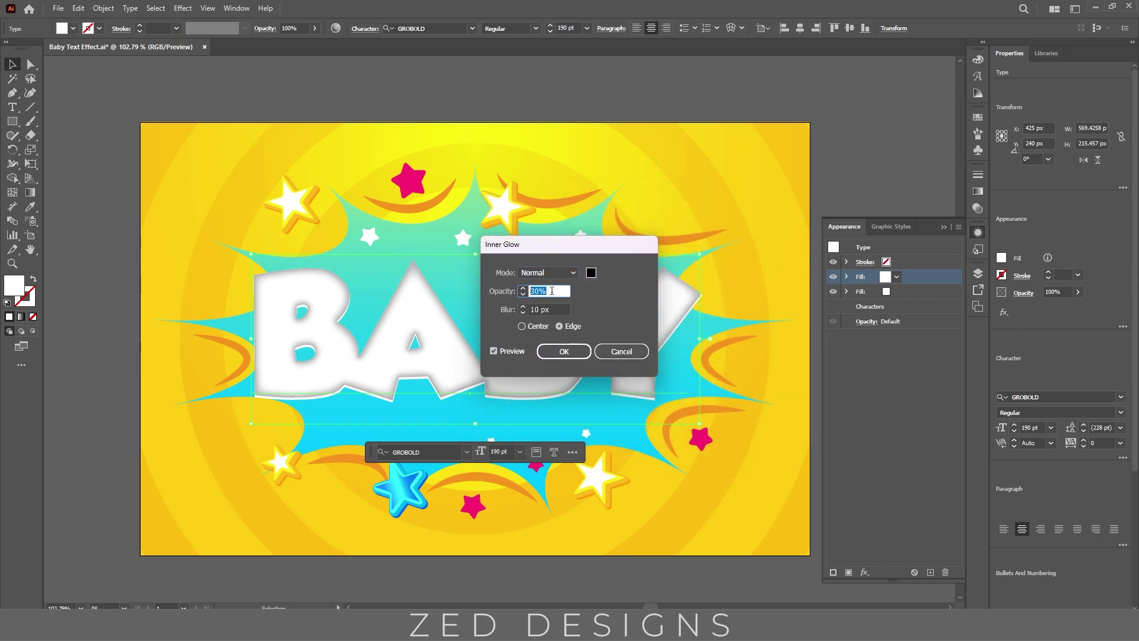
double_click(552, 309)
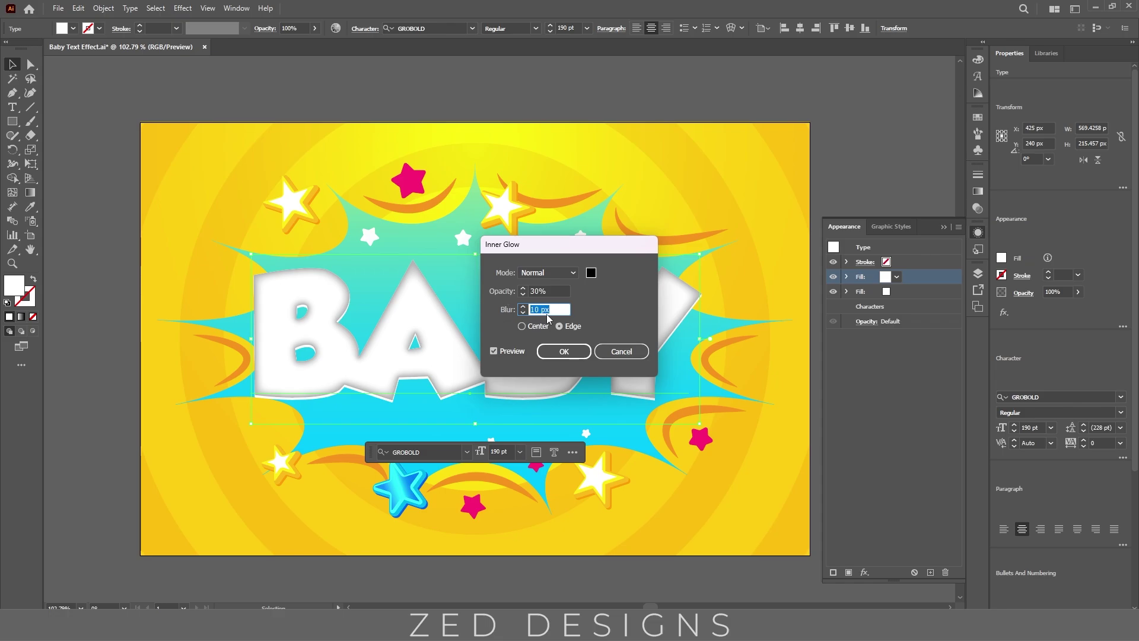
click(564, 351)
click(907, 292)
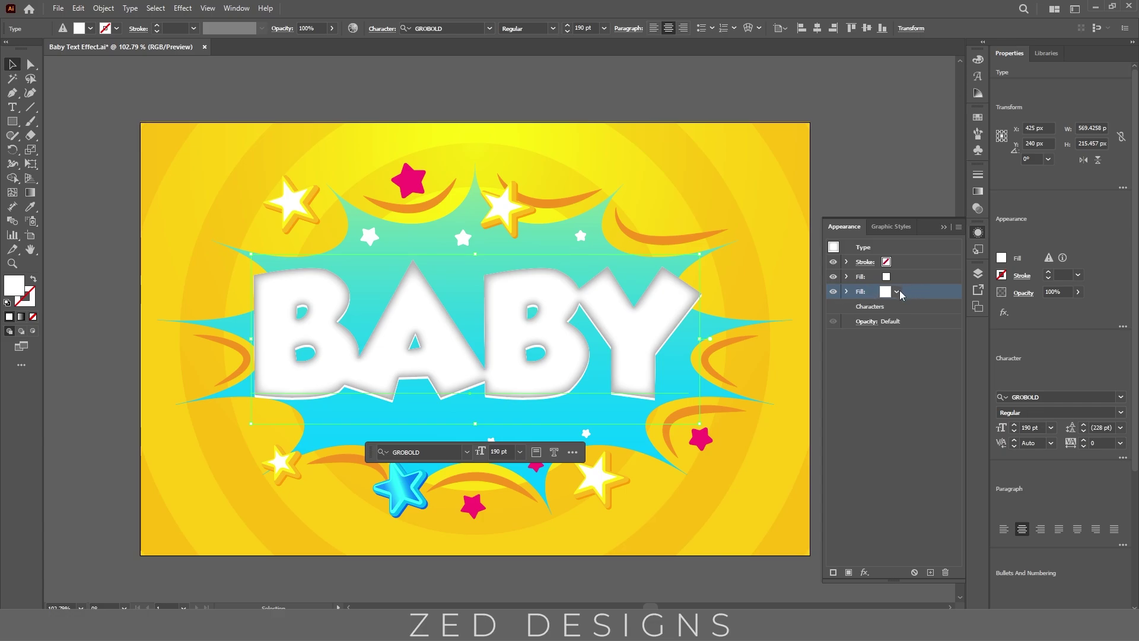
Duplicate the lower fill and make the copy black.
click(929, 571)
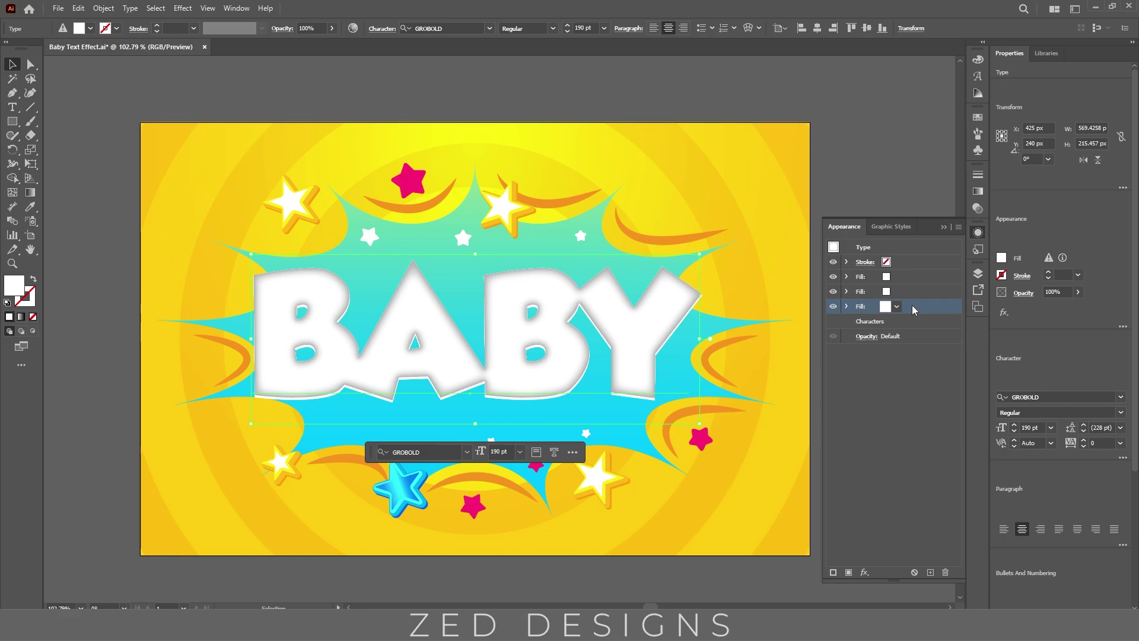
click(897, 306)
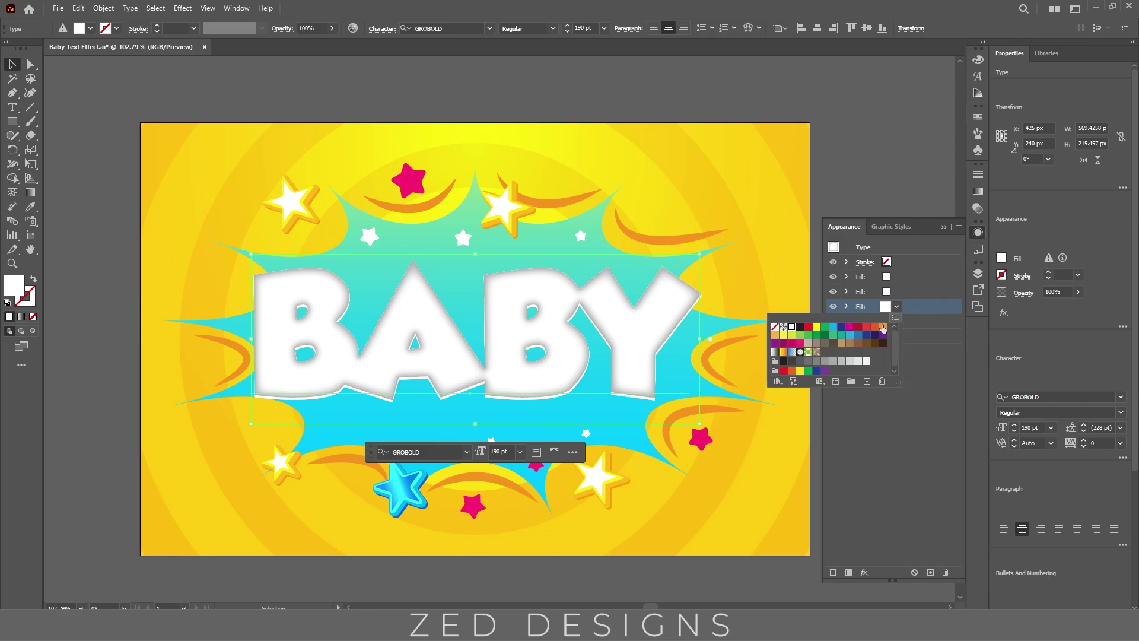
click(800, 327)
click(920, 306)
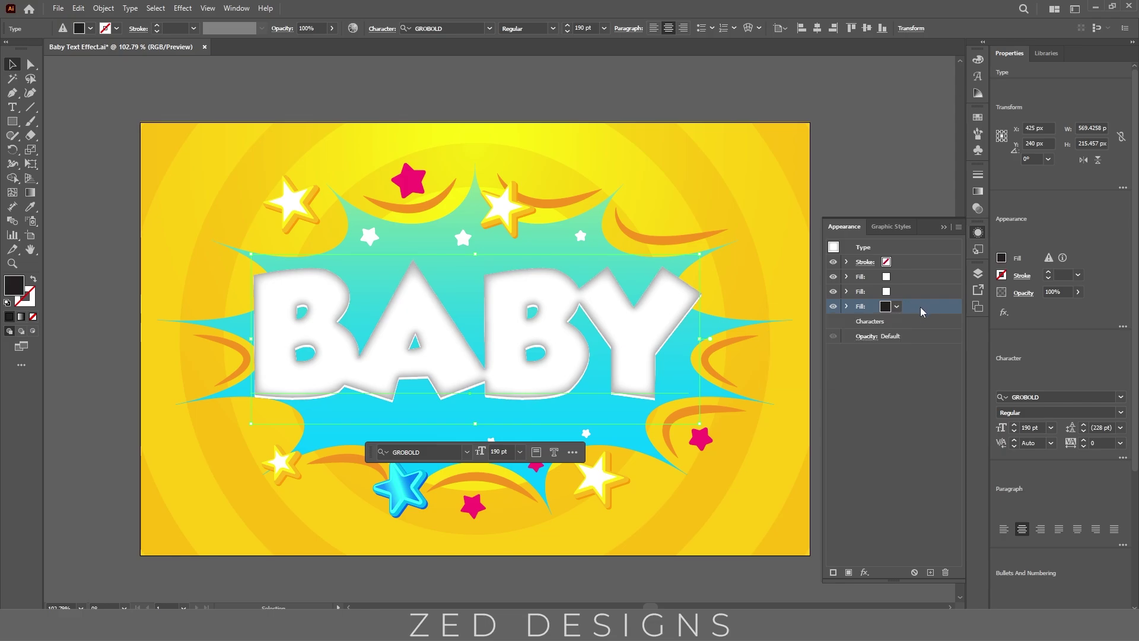
Set the black fill's Transform to move -0.5 px horizontally, 0.5 px vertically, 20 copies.
click(846, 306)
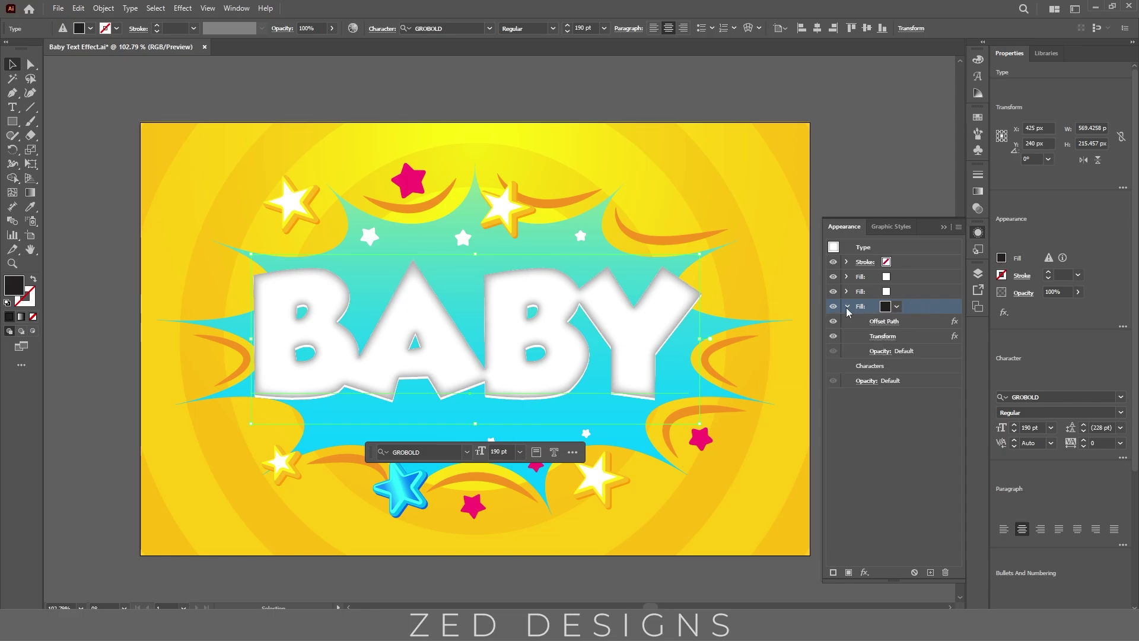
click(882, 336)
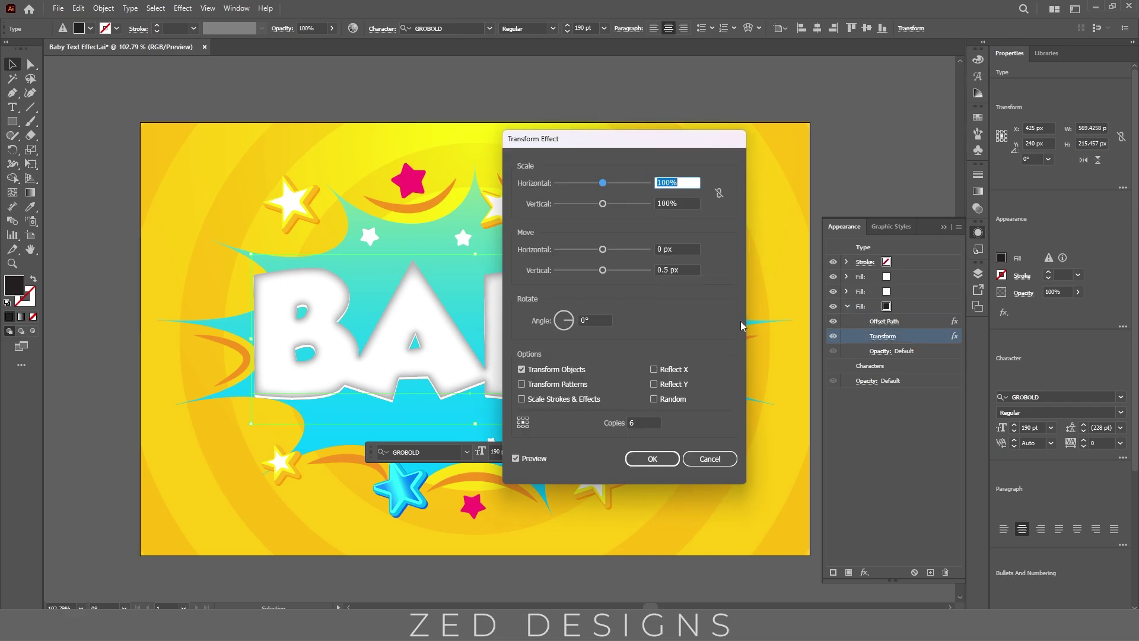
click(686, 249)
text(-.5)
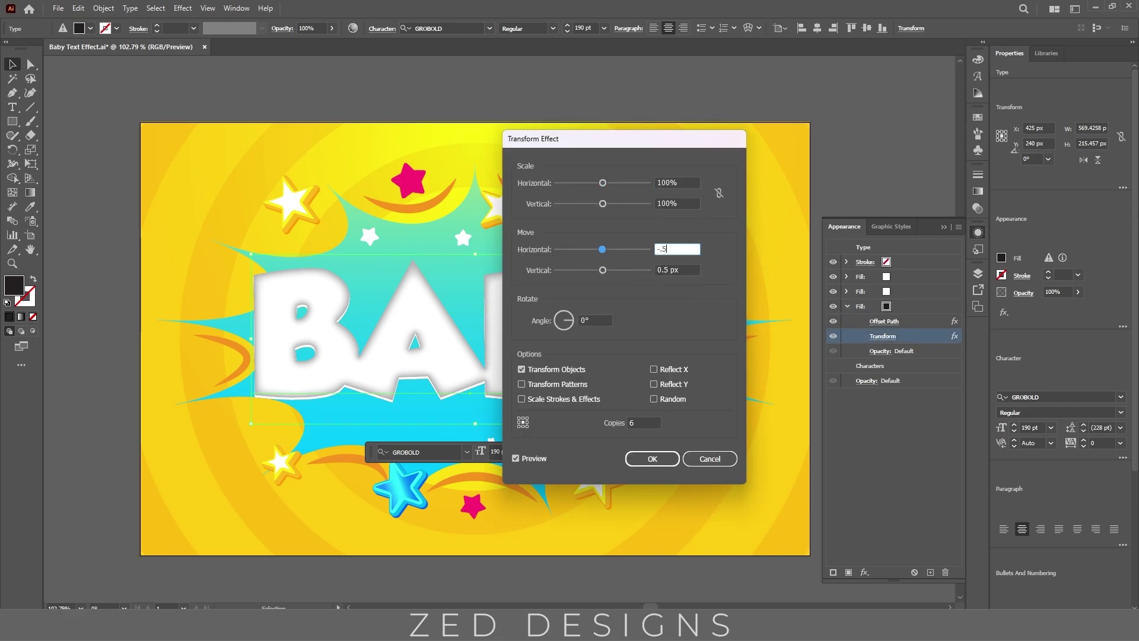
key(Tab)
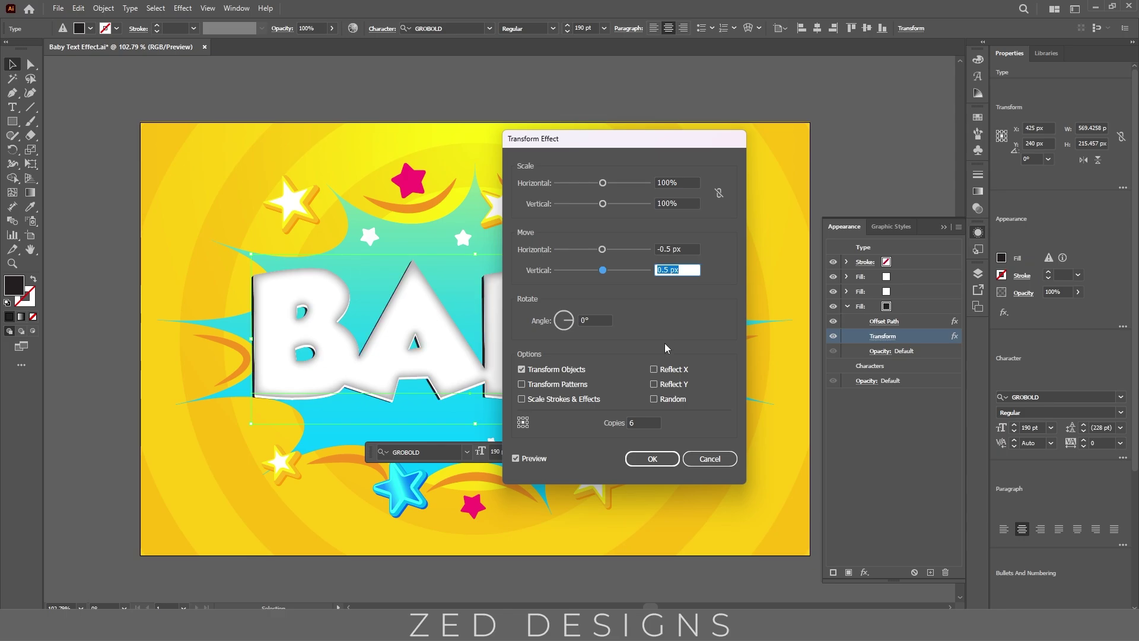
click(646, 419)
text(20)
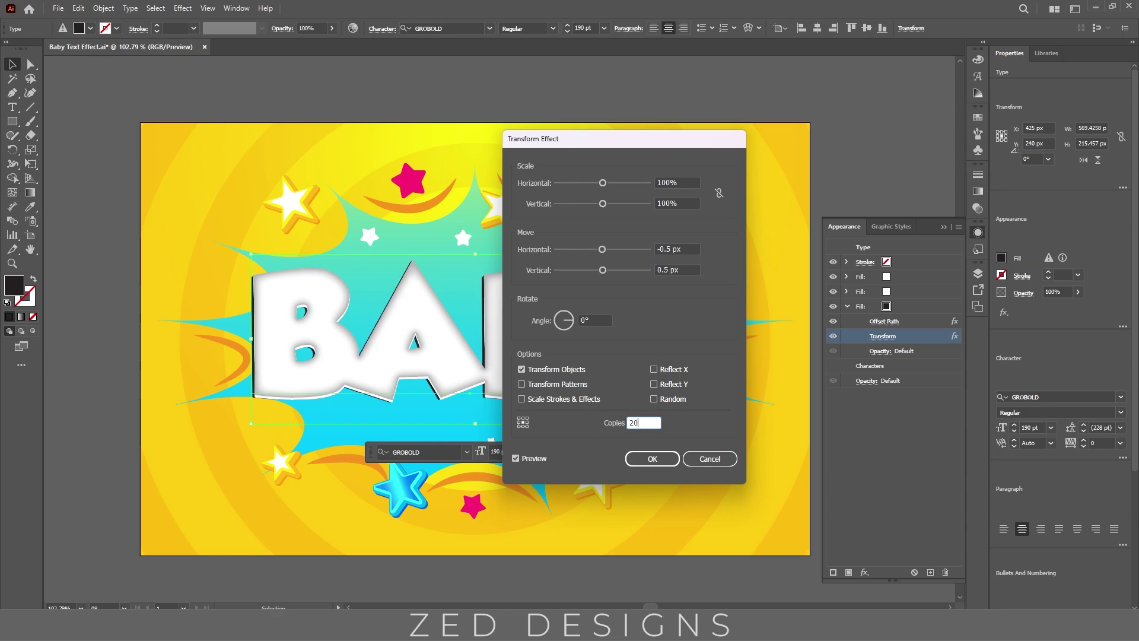
key(Tab)
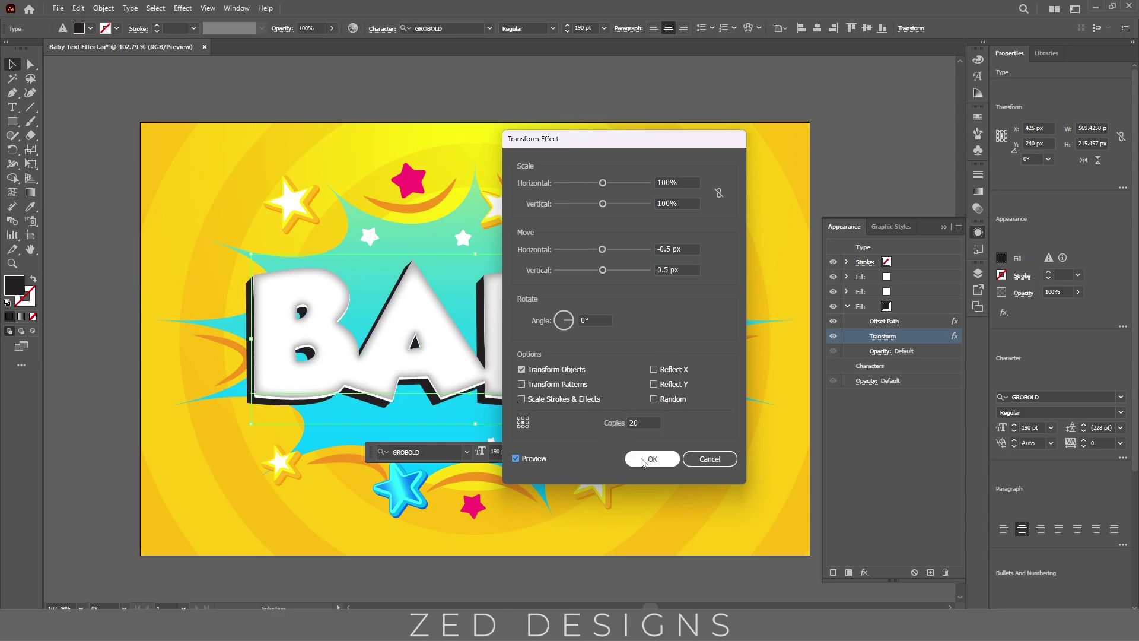
click(651, 459)
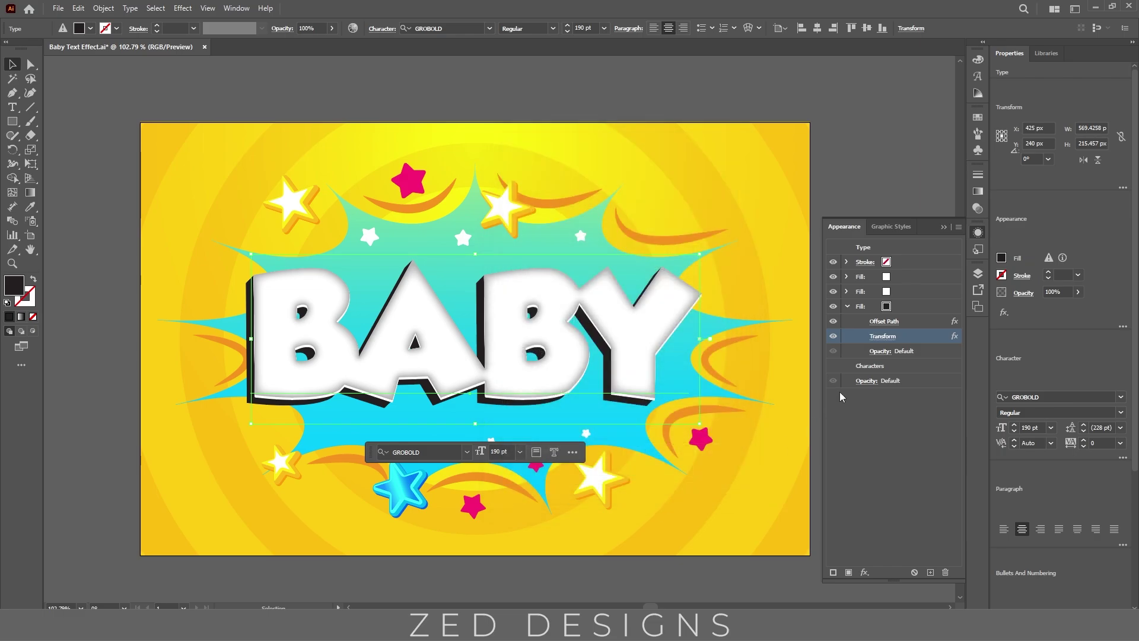
Set the black extrusion fill to Multiply blending at 20% opacity.
click(881, 351)
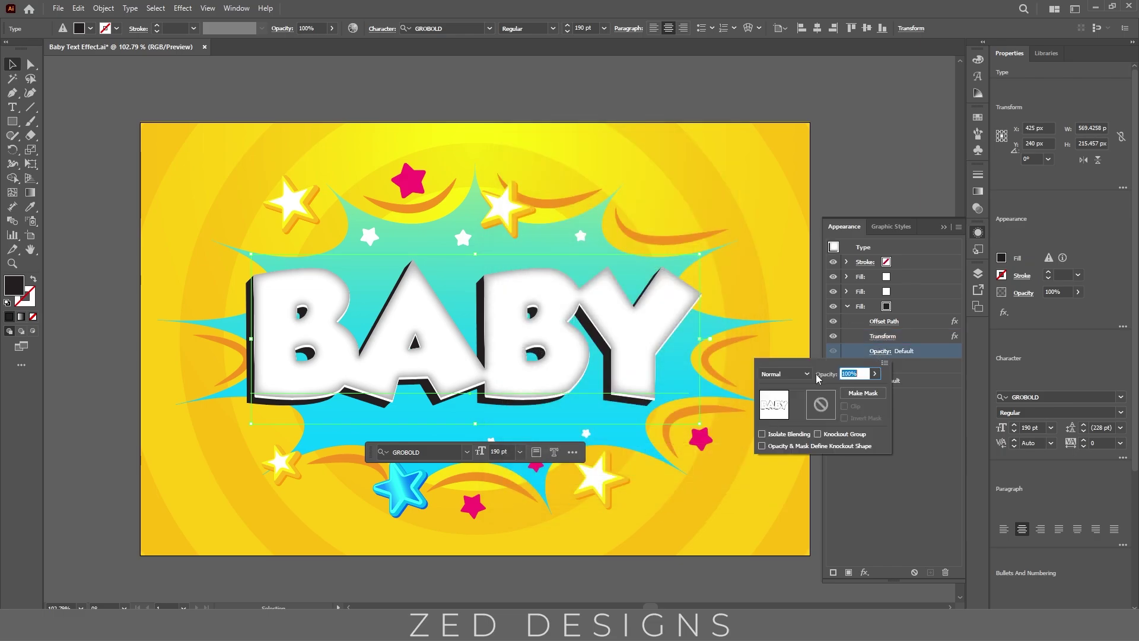
click(797, 378)
click(782, 414)
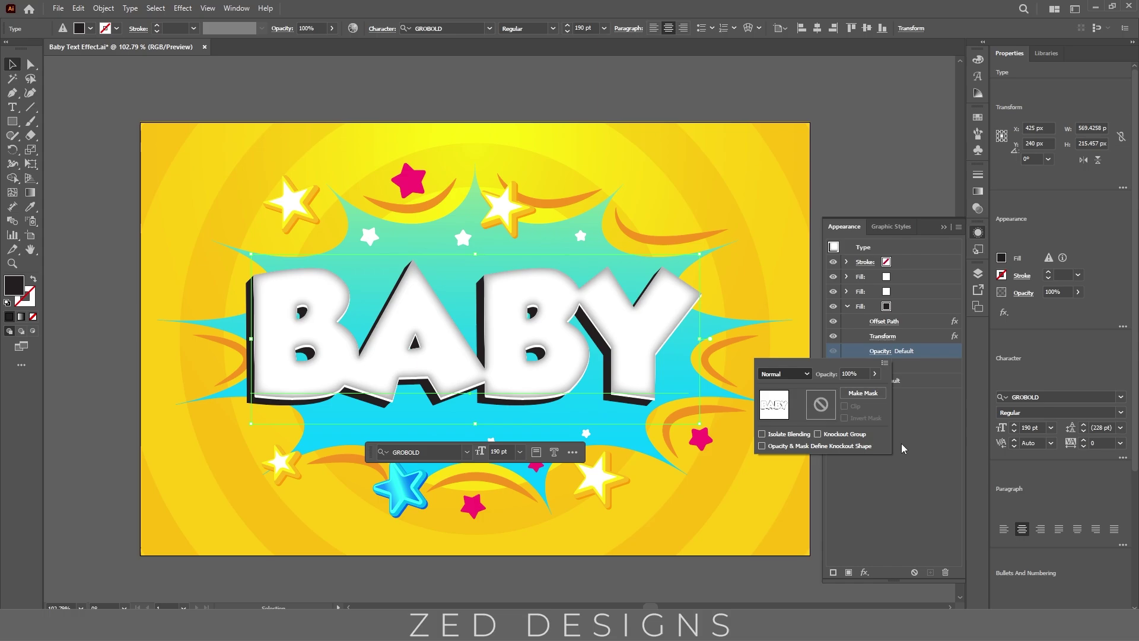
click(854, 373)
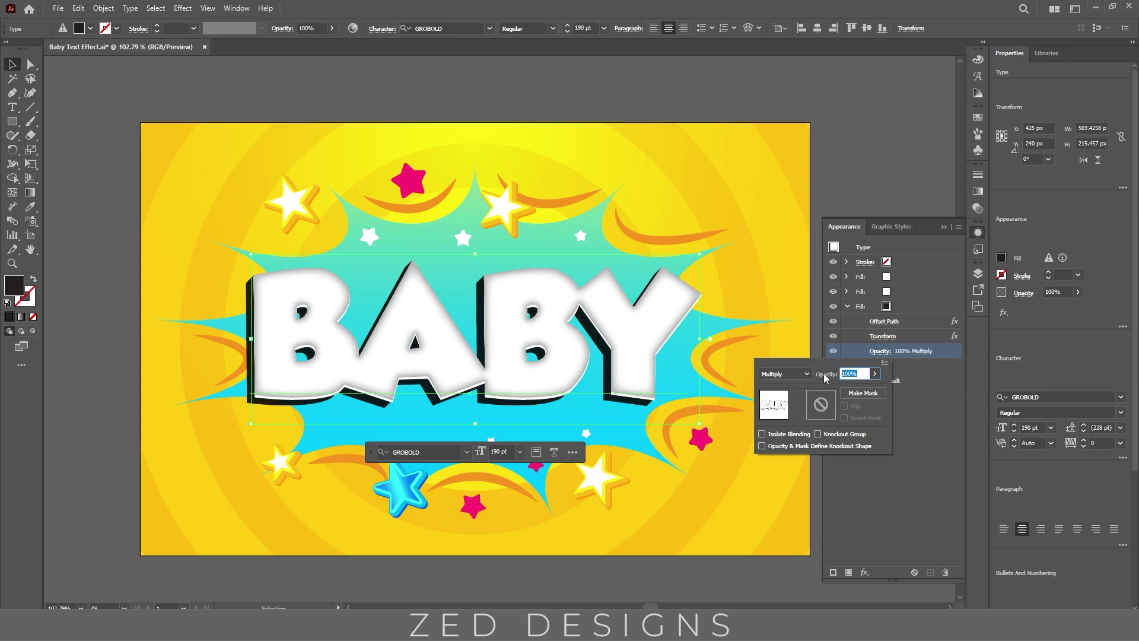
text(20)
key(Return)
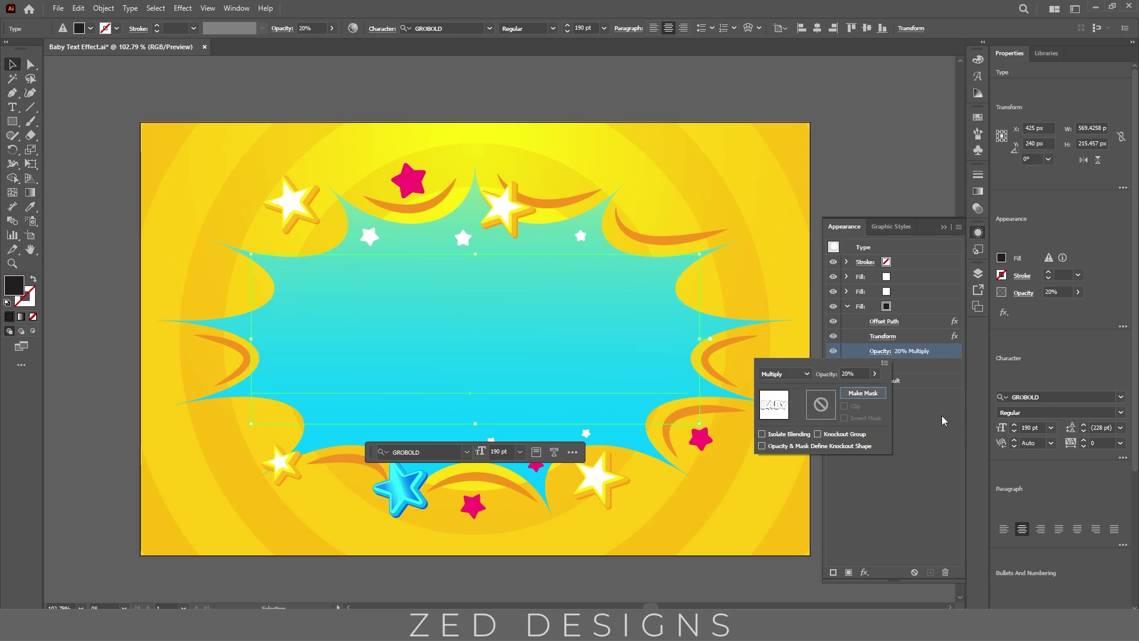
click(902, 306)
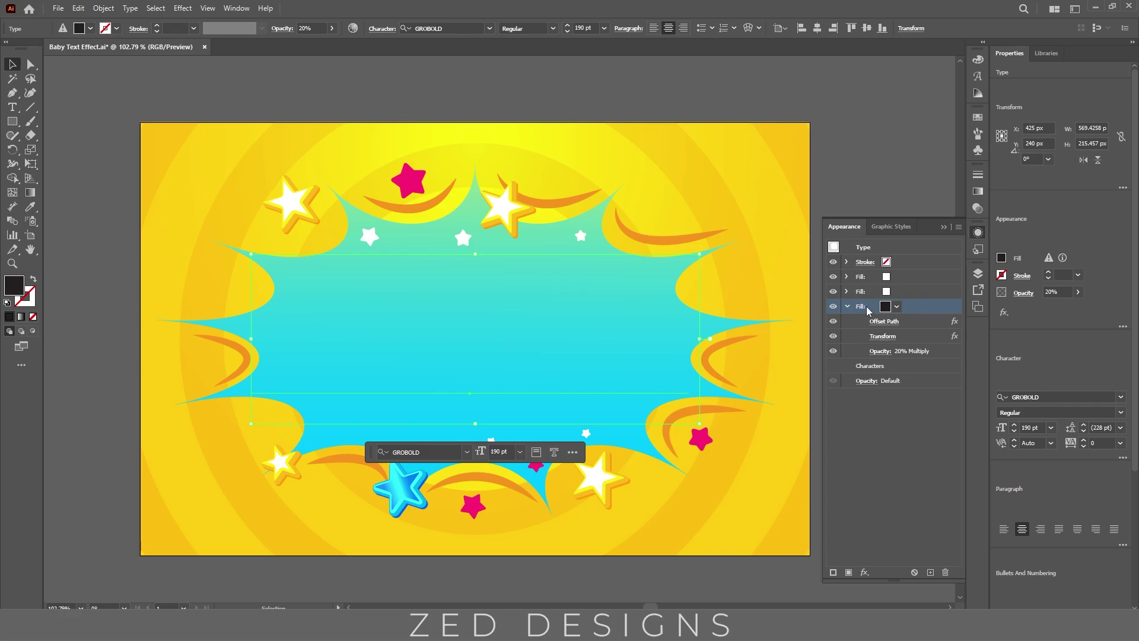
click(847, 306)
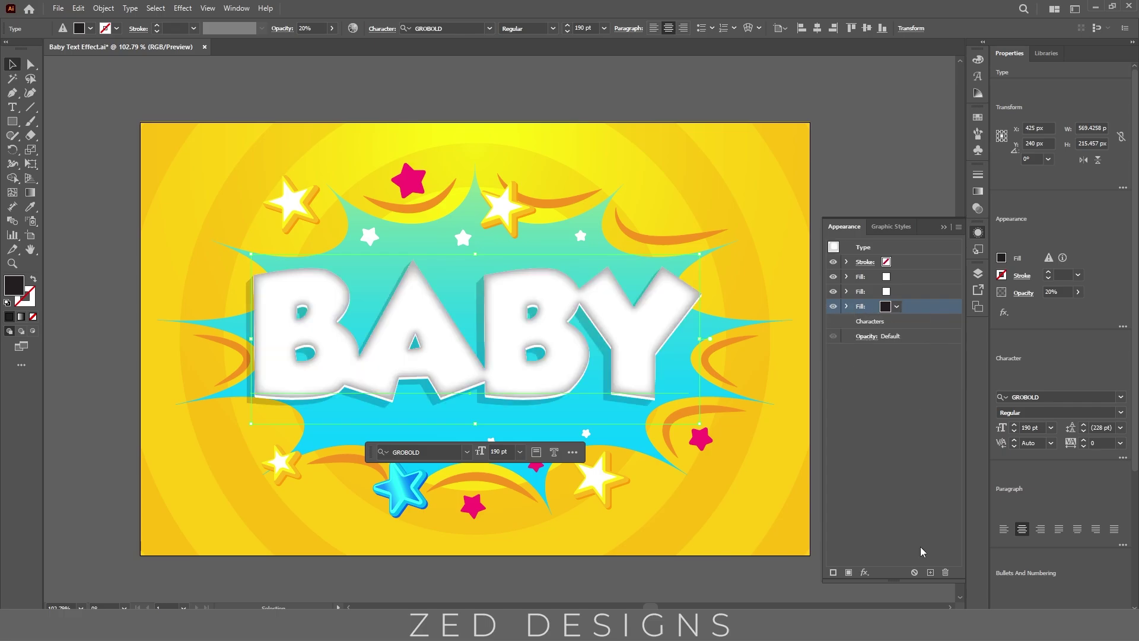
Duplicate the dark fill and set the lower copy to Normal blending at 100% opacity, visible.
click(930, 571)
click(908, 320)
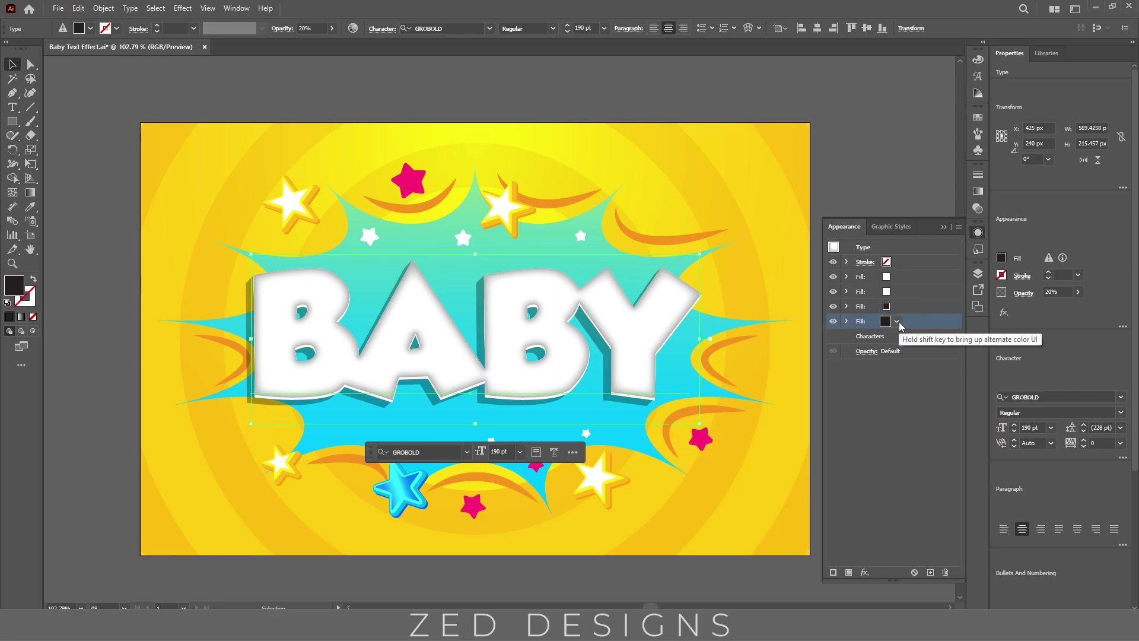
click(847, 321)
click(880, 366)
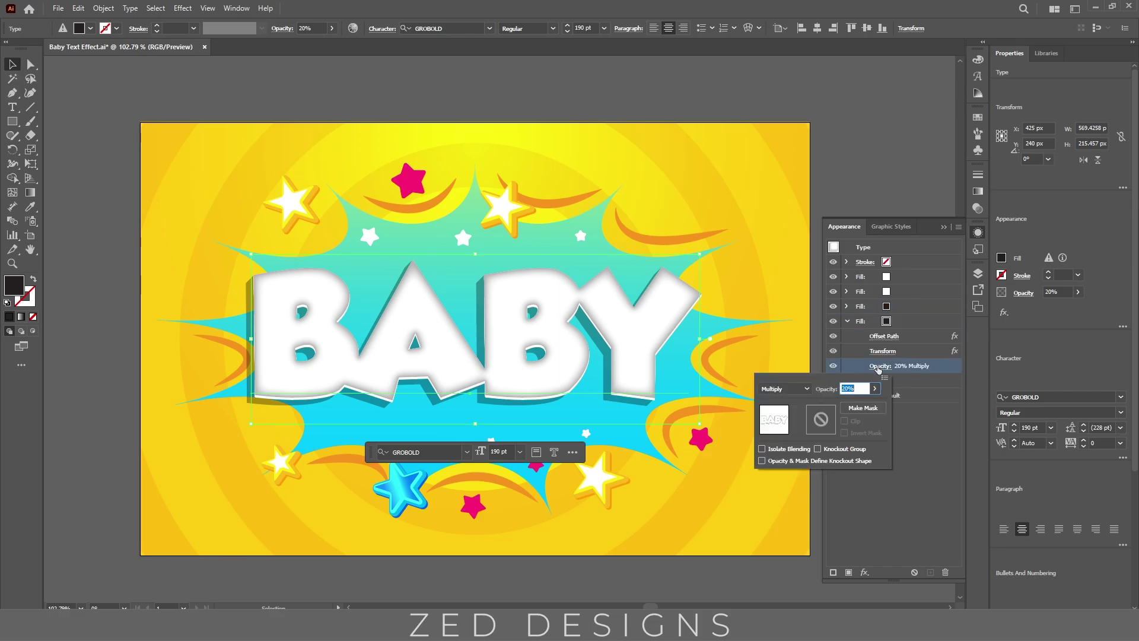
click(786, 389)
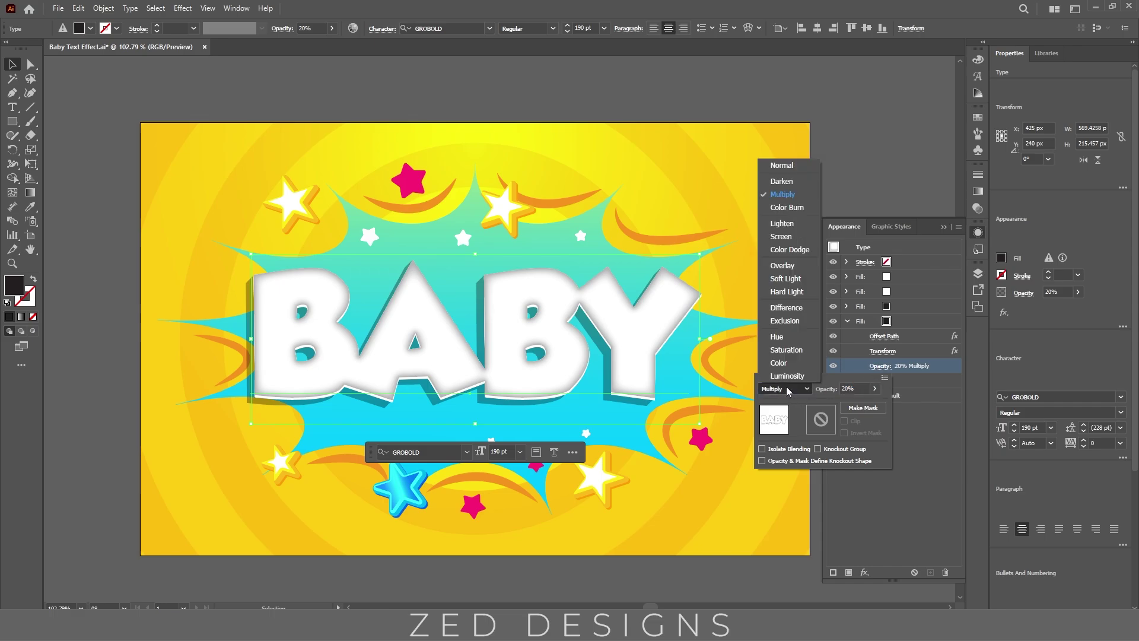
click(781, 165)
click(874, 388)
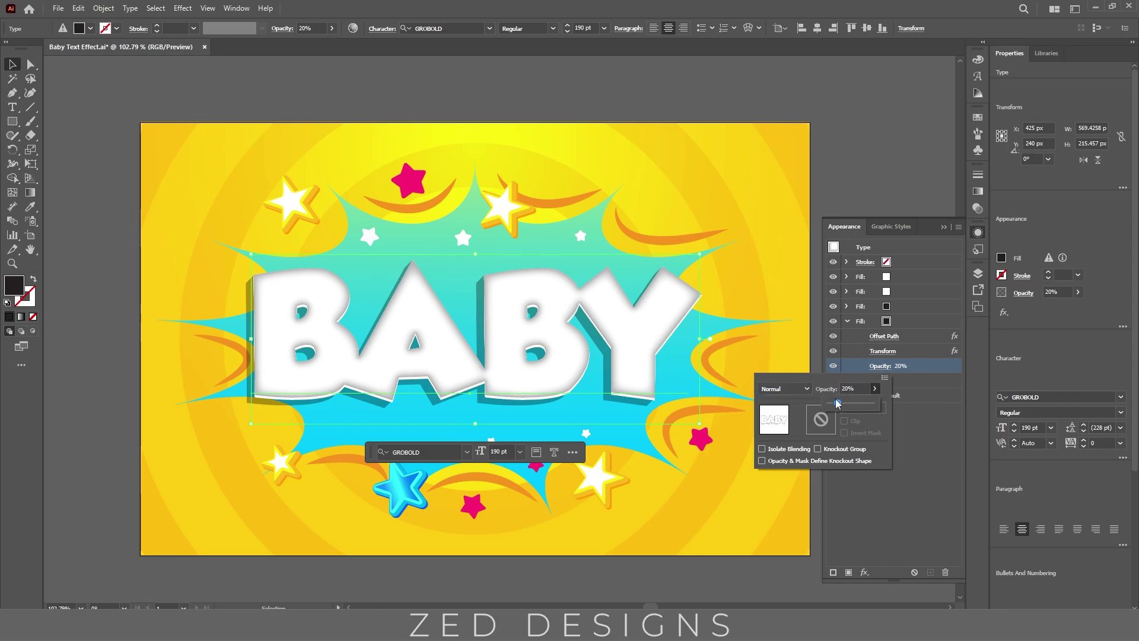
click(877, 403)
drag(874, 407, 881, 407)
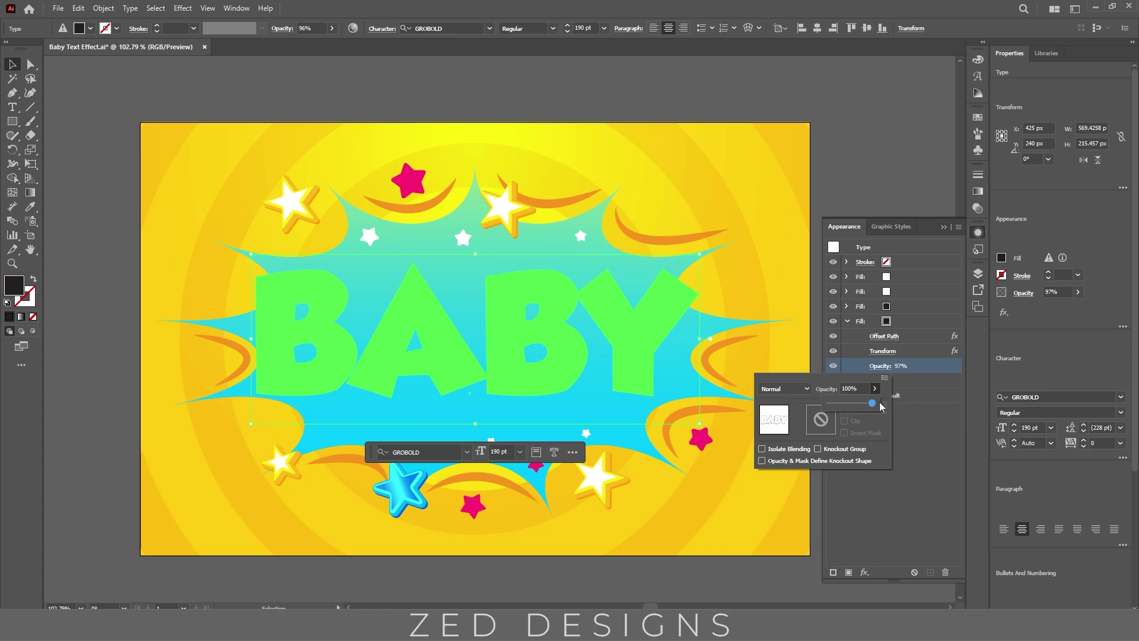
click(915, 441)
click(832, 321)
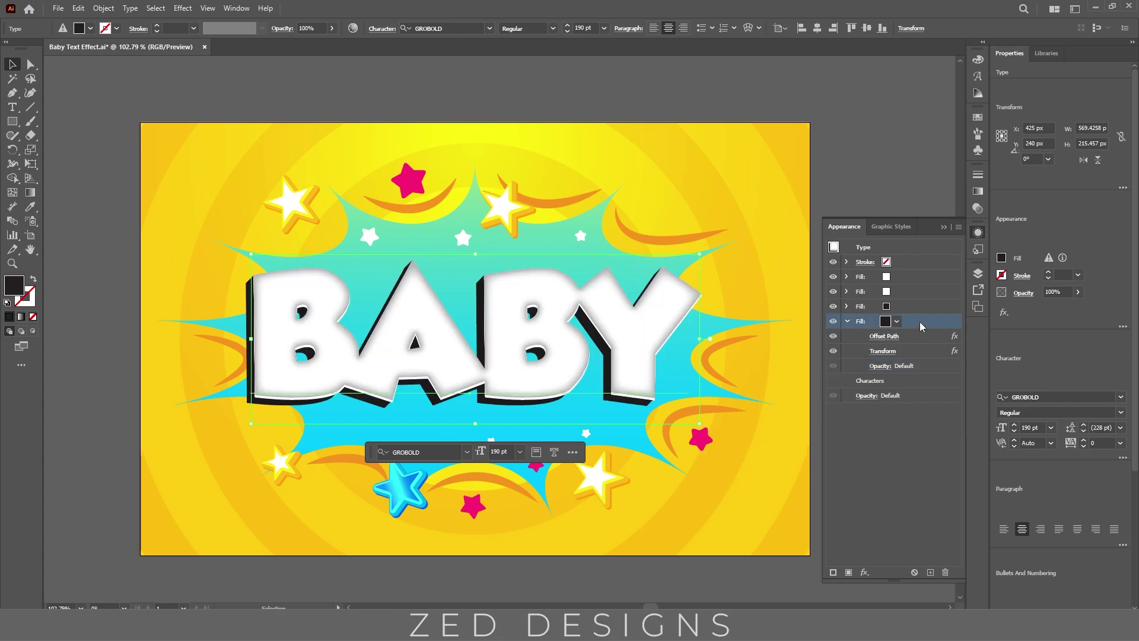
Recolour the solid extrusion fill to pink hex EC1873.
double_click(14, 286)
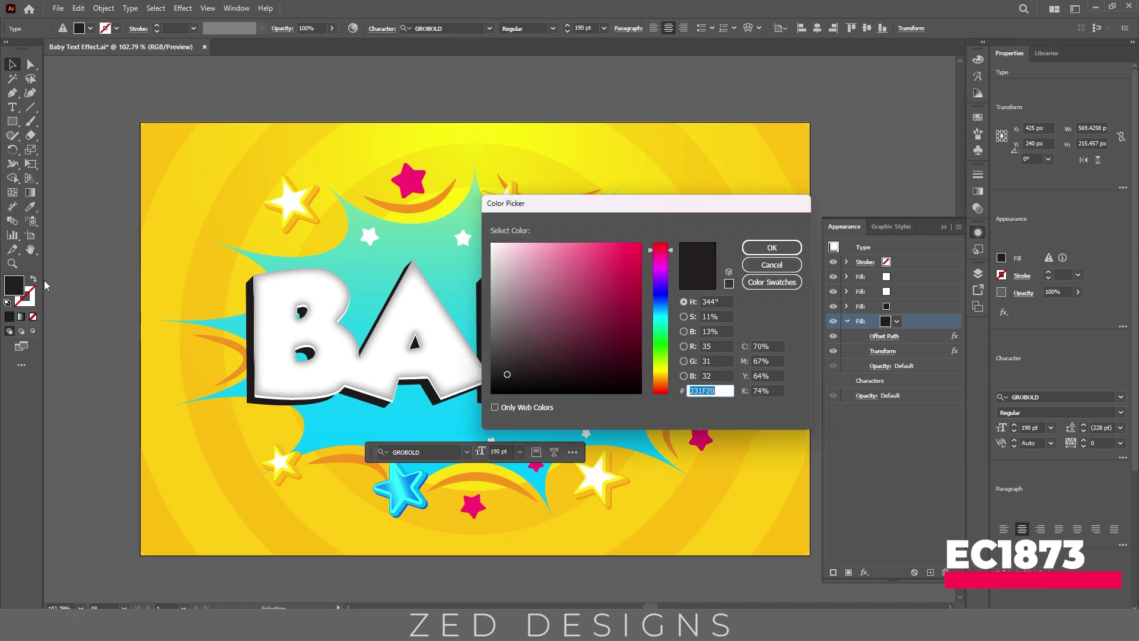
text(EC1873)
key(Tab)
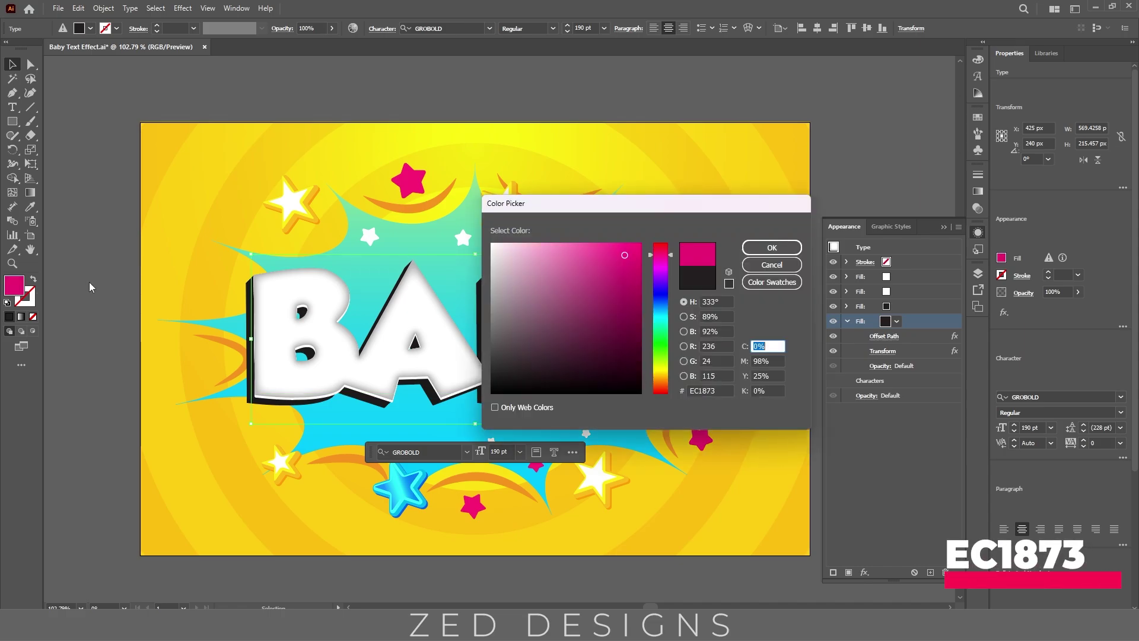
click(770, 248)
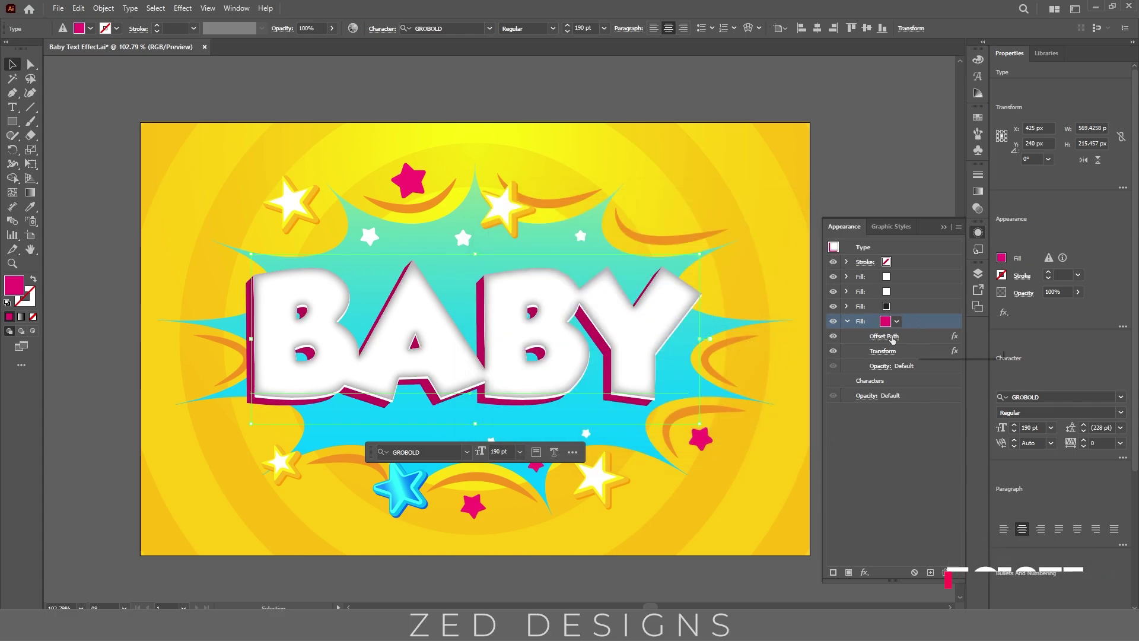
click(883, 336)
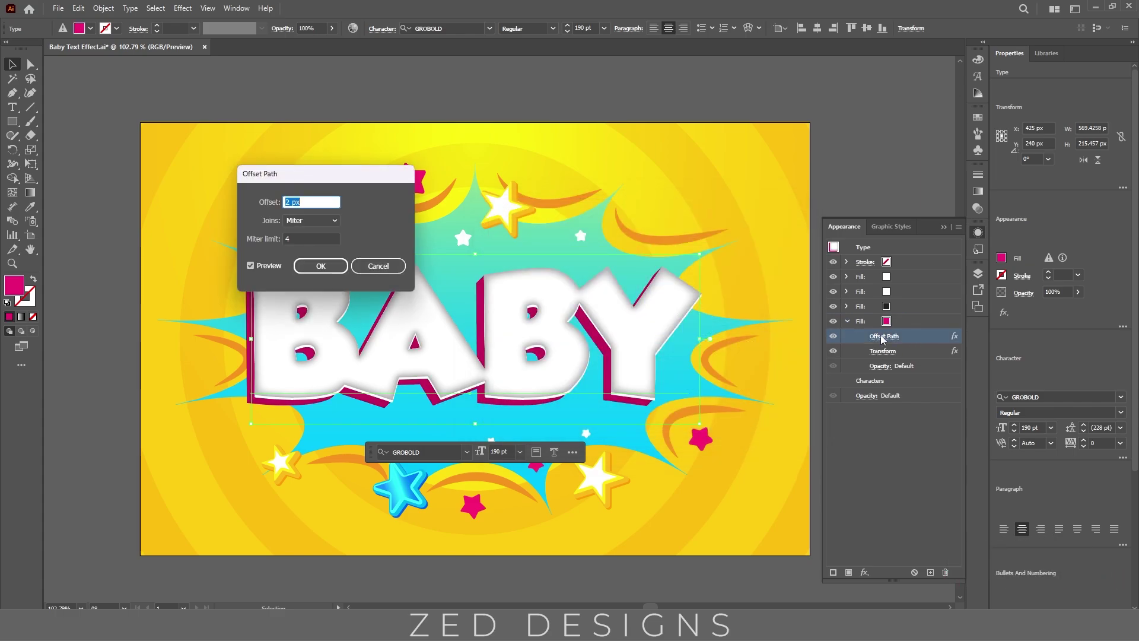
Set the pink fill's Offset Path to 18 px and delete its Transform effect.
text(18)
key(Tab)
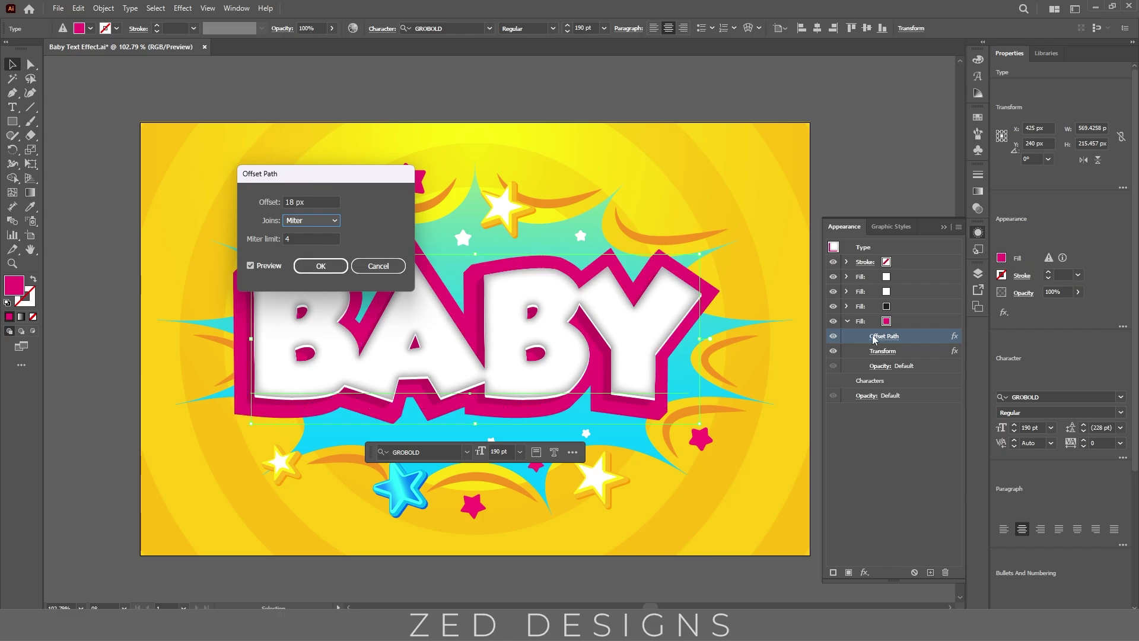
click(326, 267)
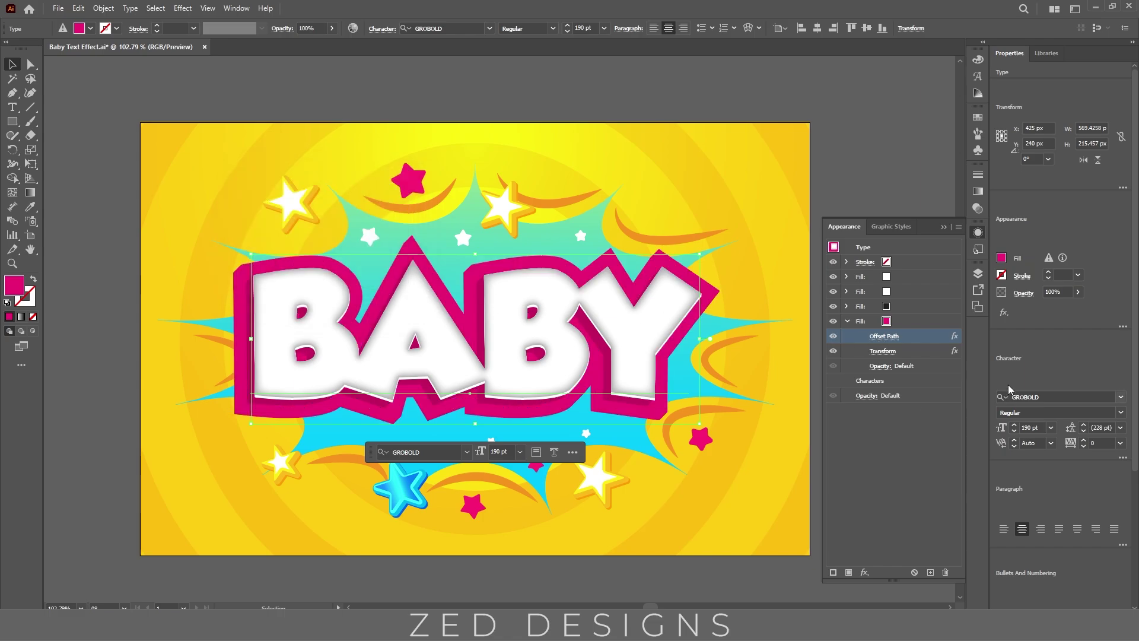
click(913, 352)
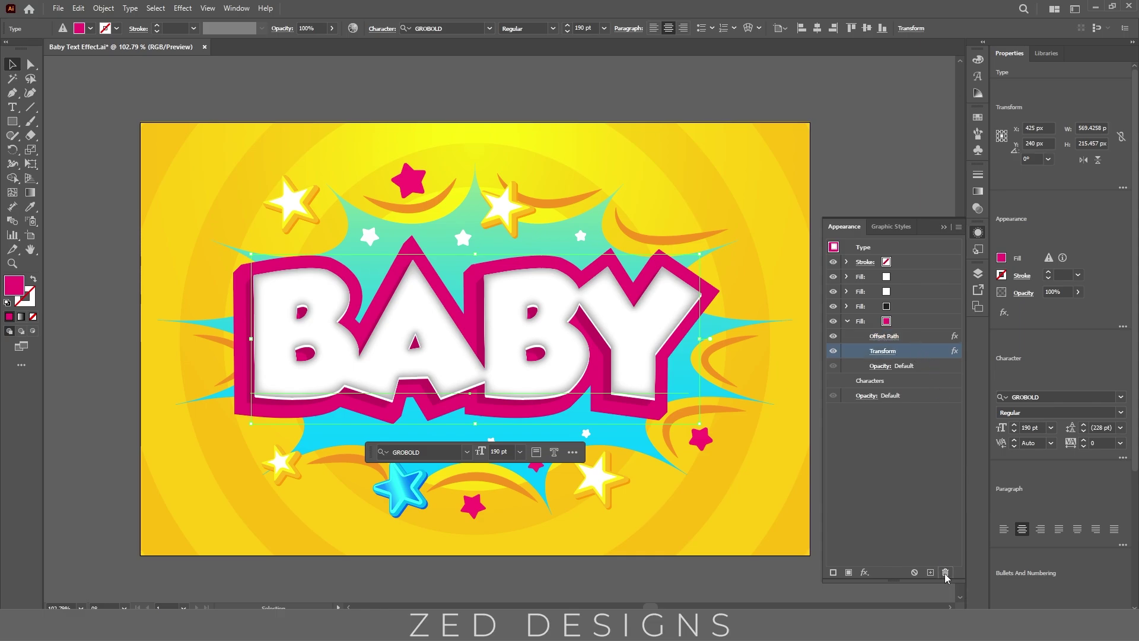
click(945, 571)
Duplicate the pink outline fill and select the lower copy.
click(900, 308)
click(909, 323)
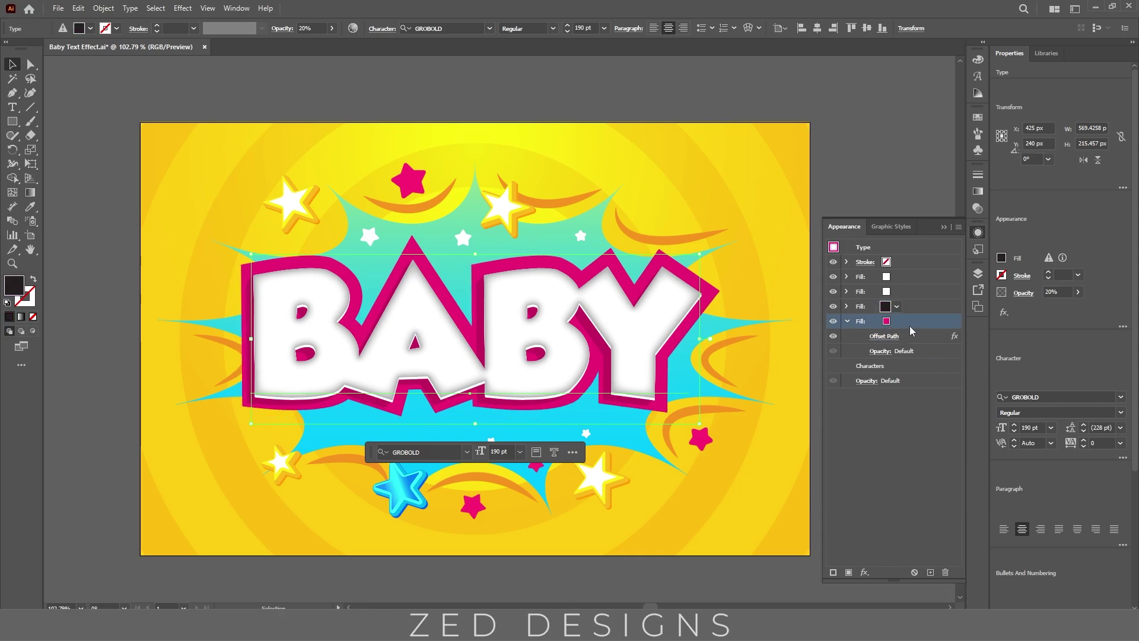
click(847, 320)
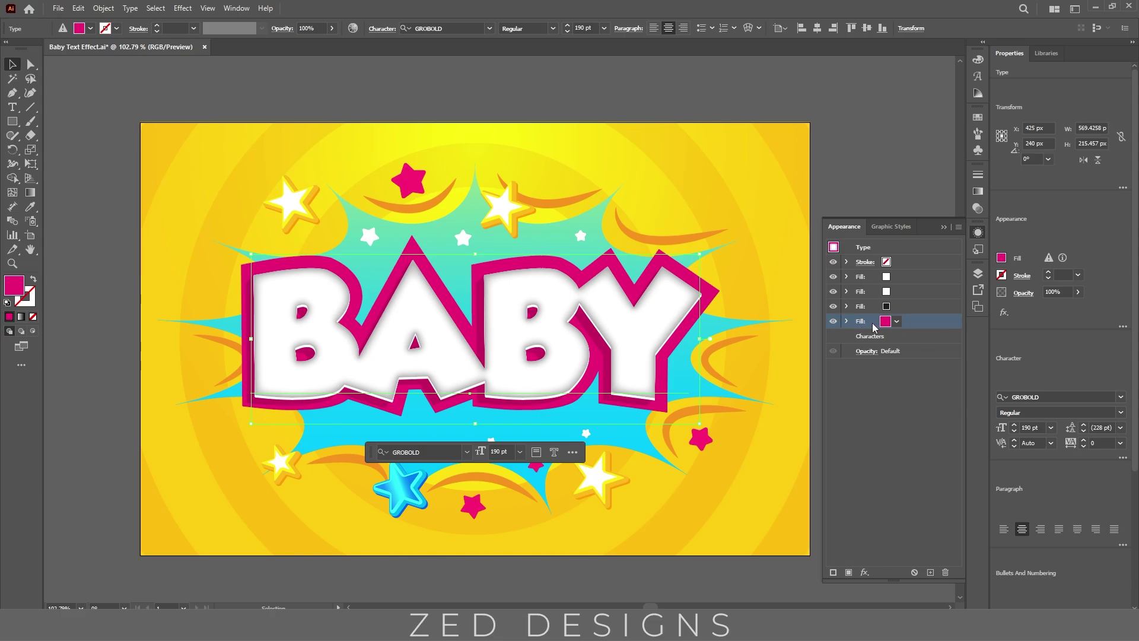
click(930, 571)
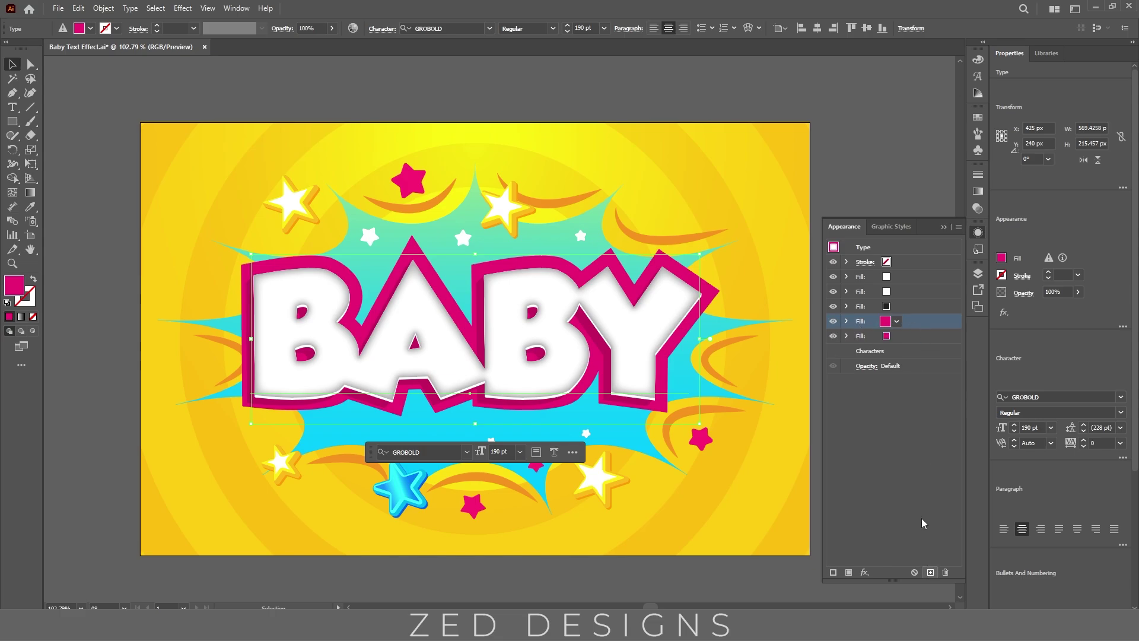
click(904, 339)
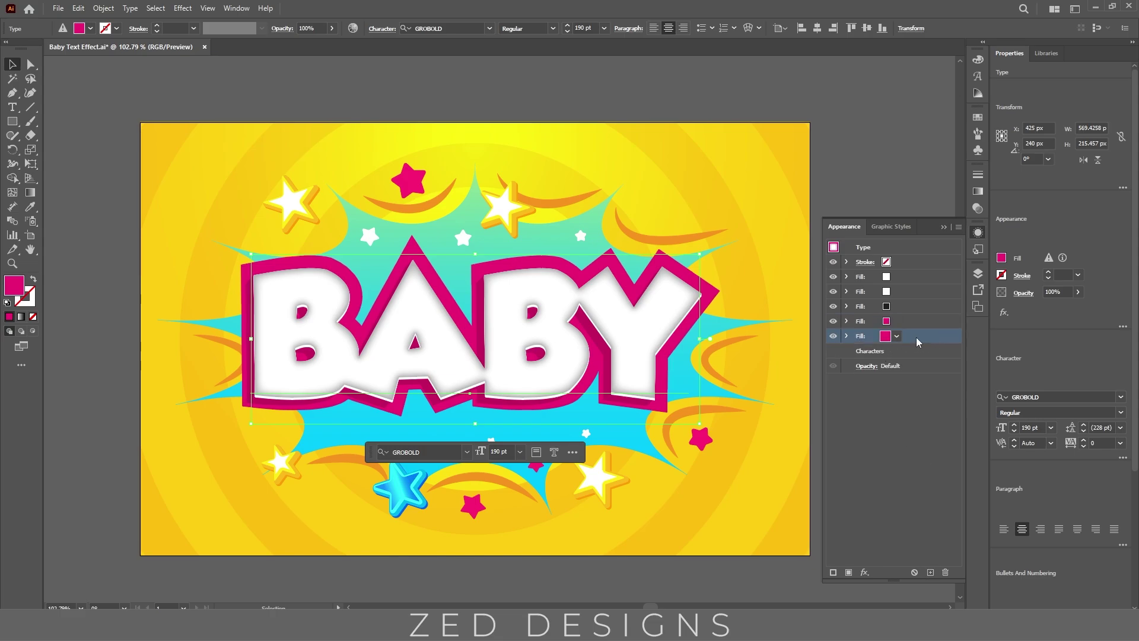
Colour the lower pink fill copy dark red with hex 971B23.
double_click(15, 286)
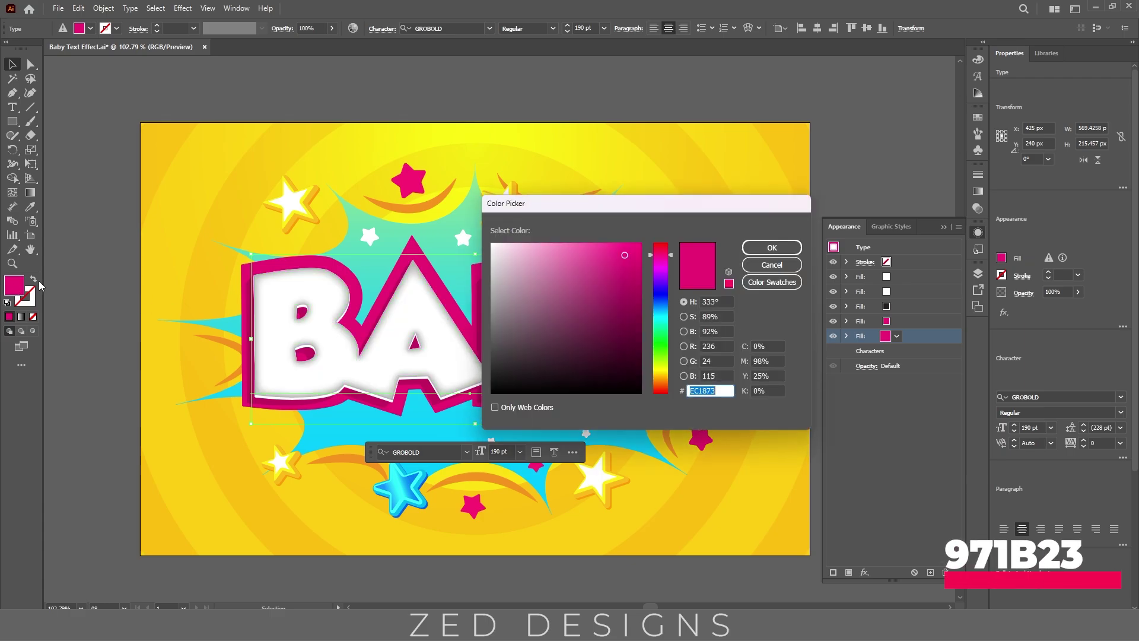
text(971B23)
key(Tab)
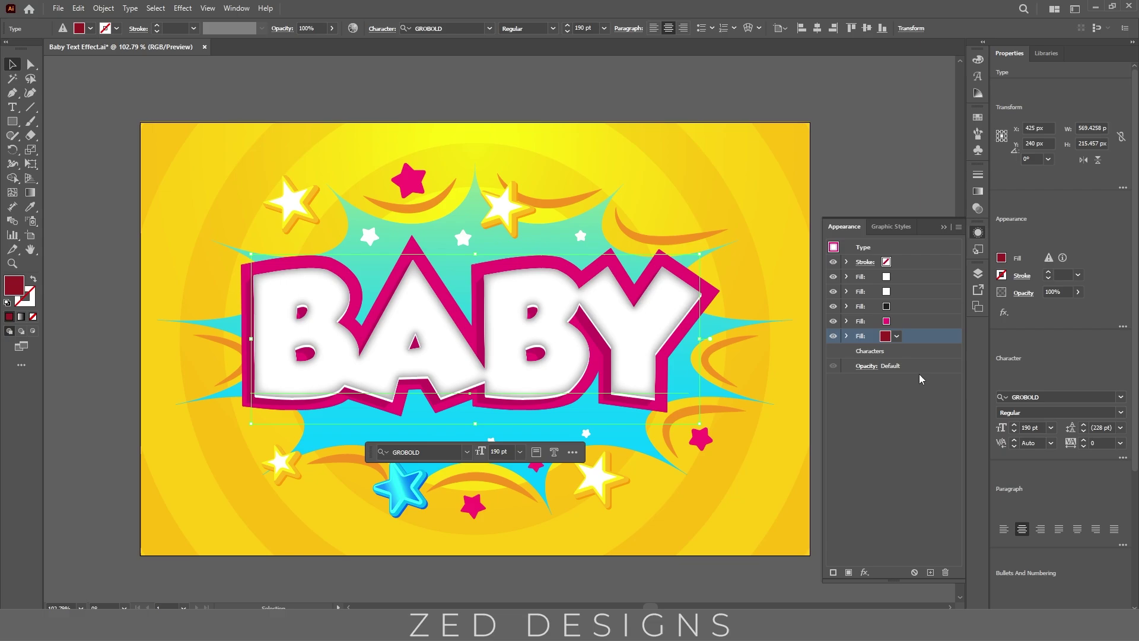
Give the dark red fill a Transform effect: scale 99.8%, vertical move 0.5 px, 80 copies.
click(864, 573)
mouse_move(940, 330)
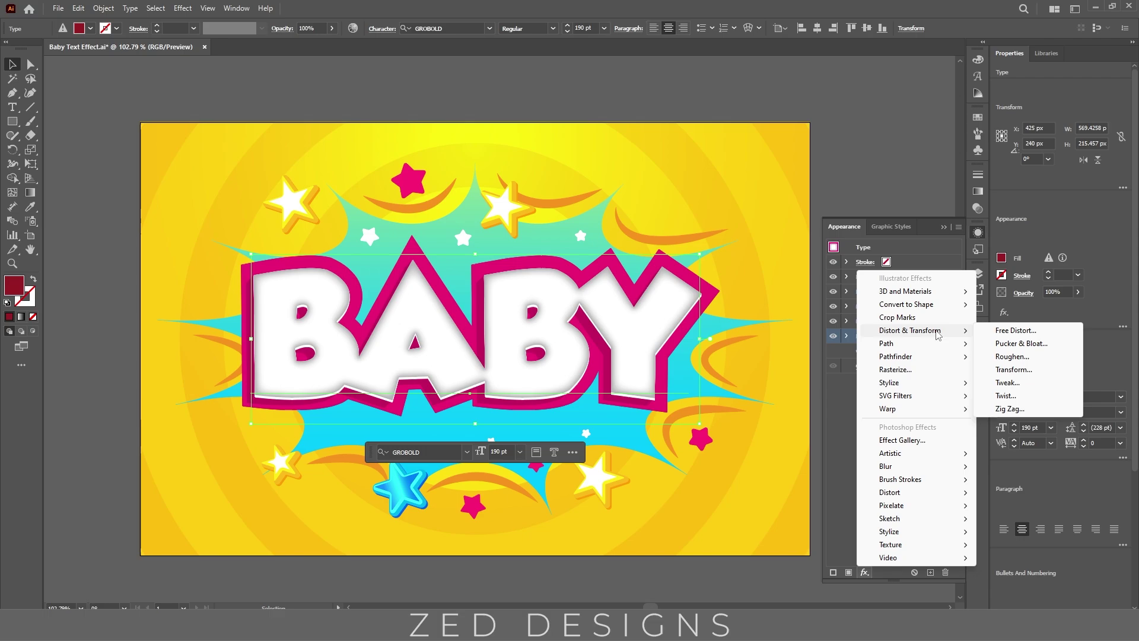
click(1017, 371)
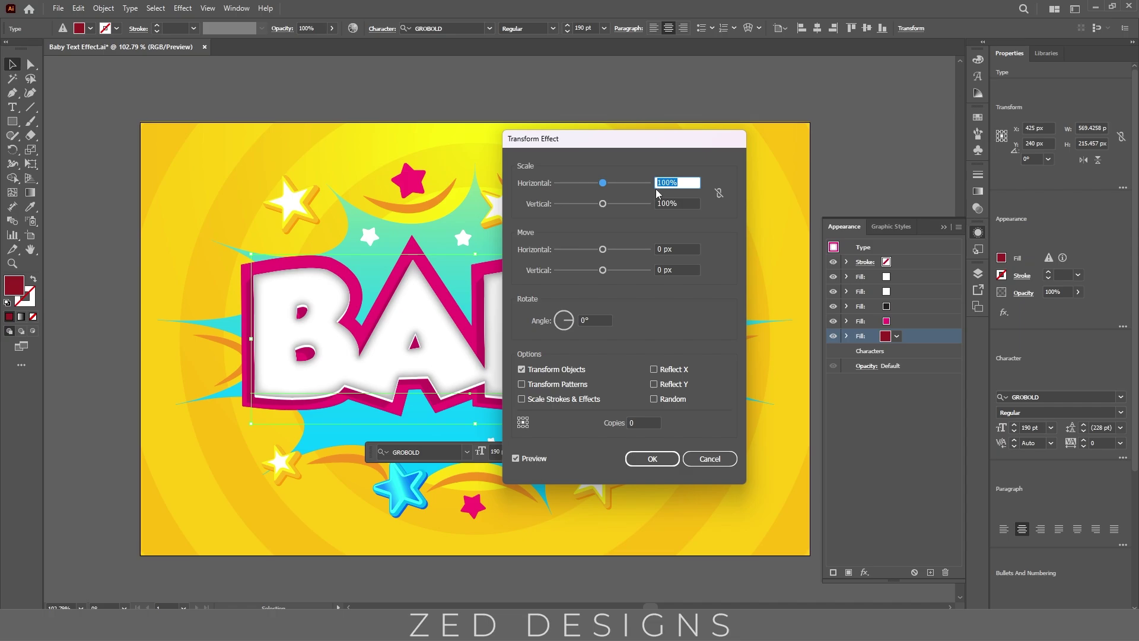
text(99.8)
key(Tab)
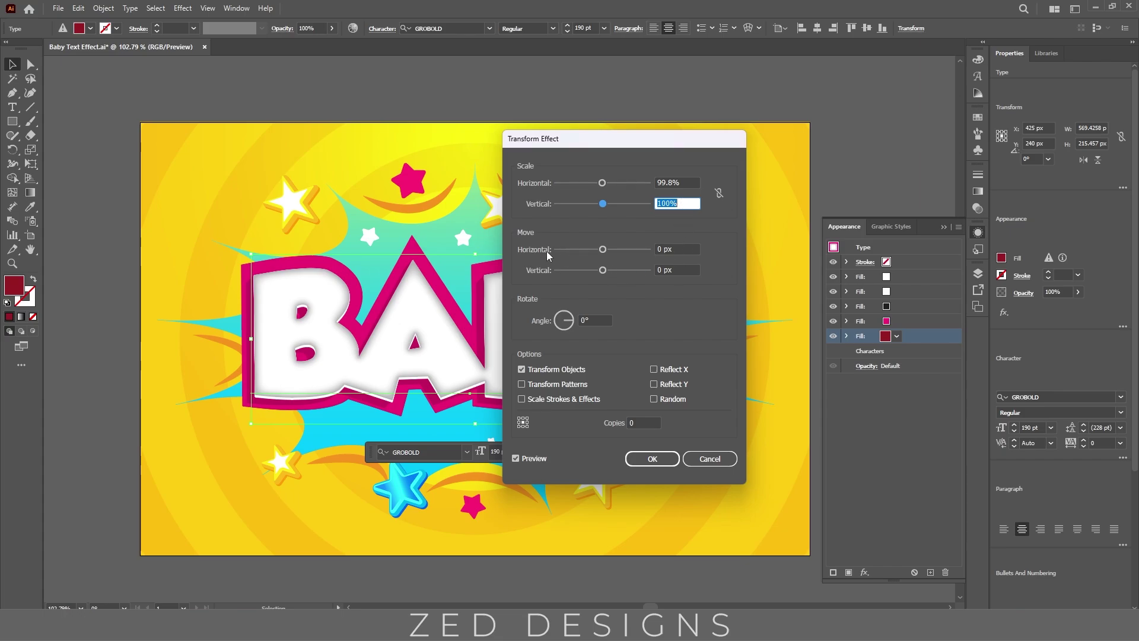
drag(682, 249, 657, 250)
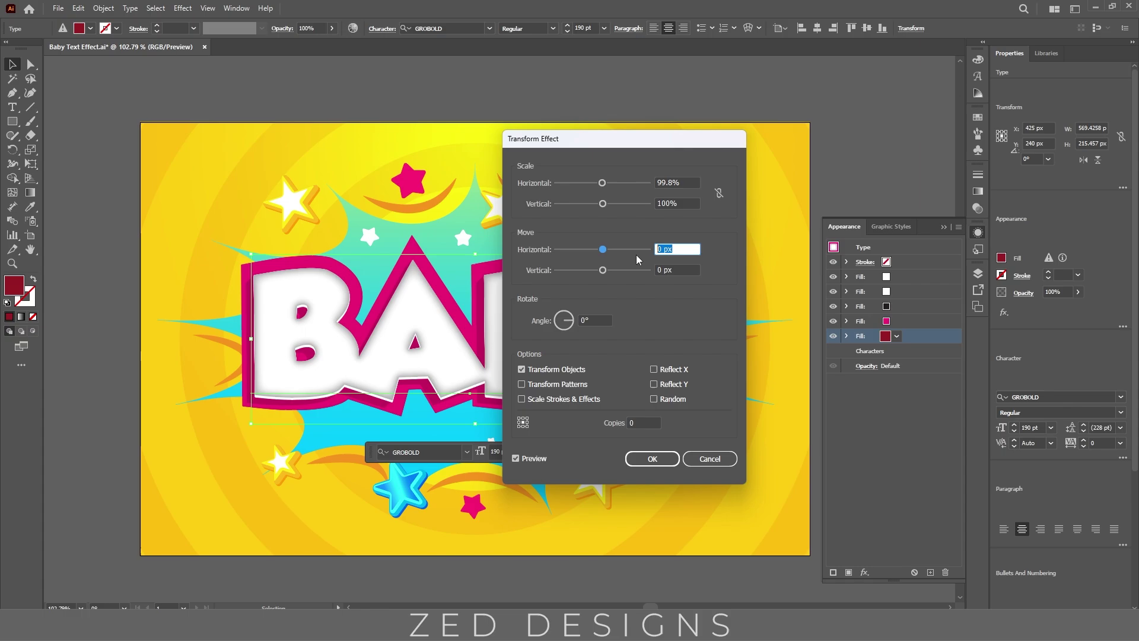
key(Tab)
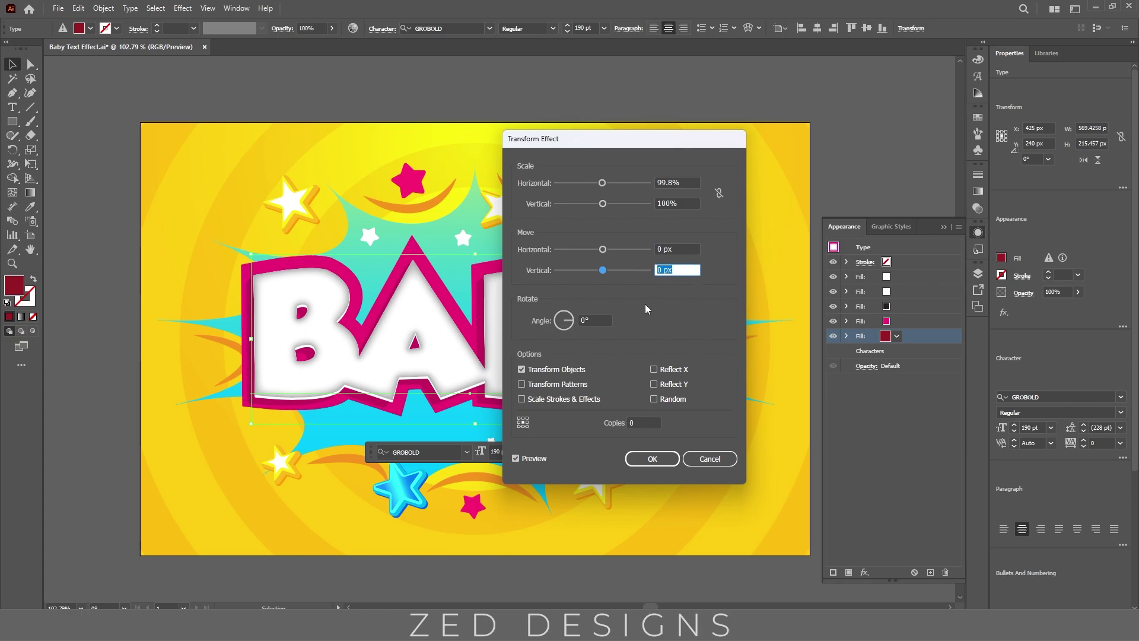
text(0.5)
key(Tab)
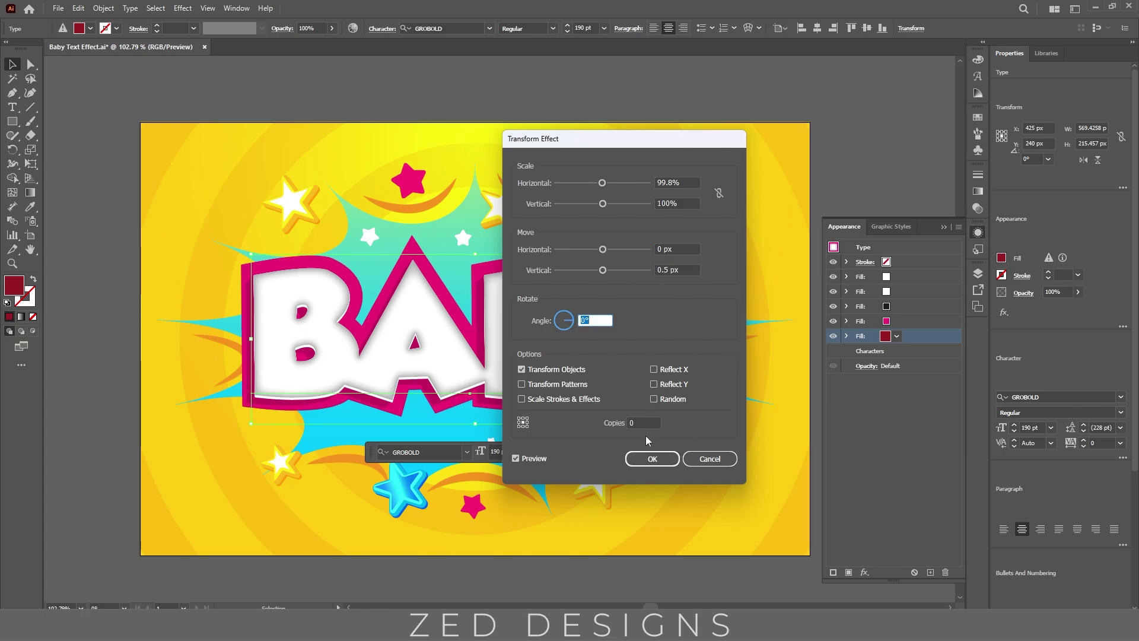
key(Tab)
text(80)
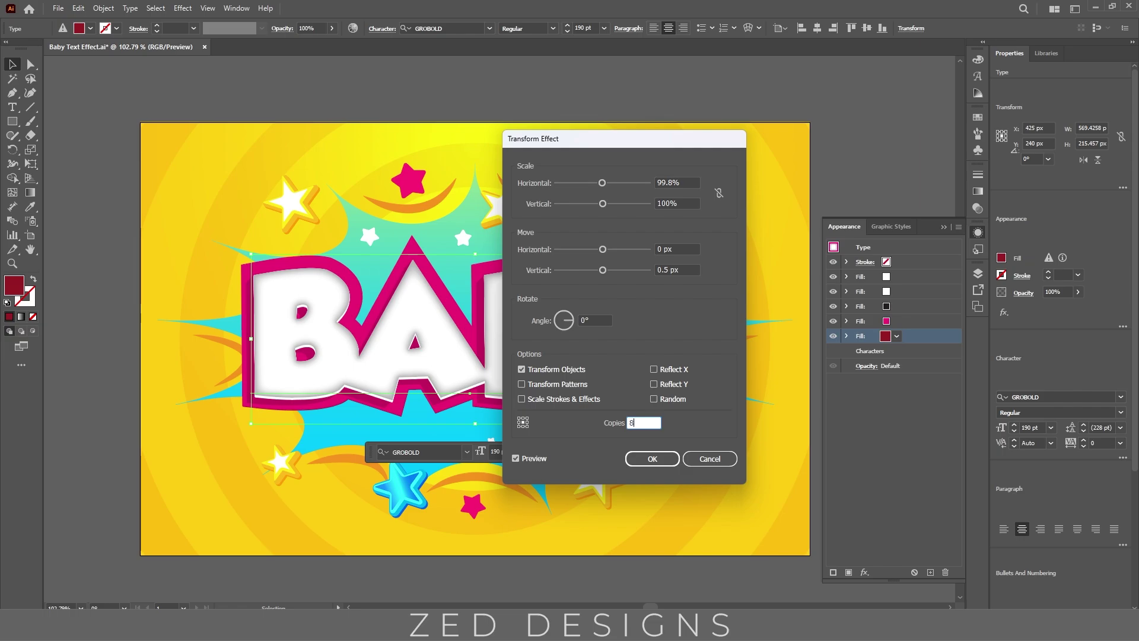
key(Tab)
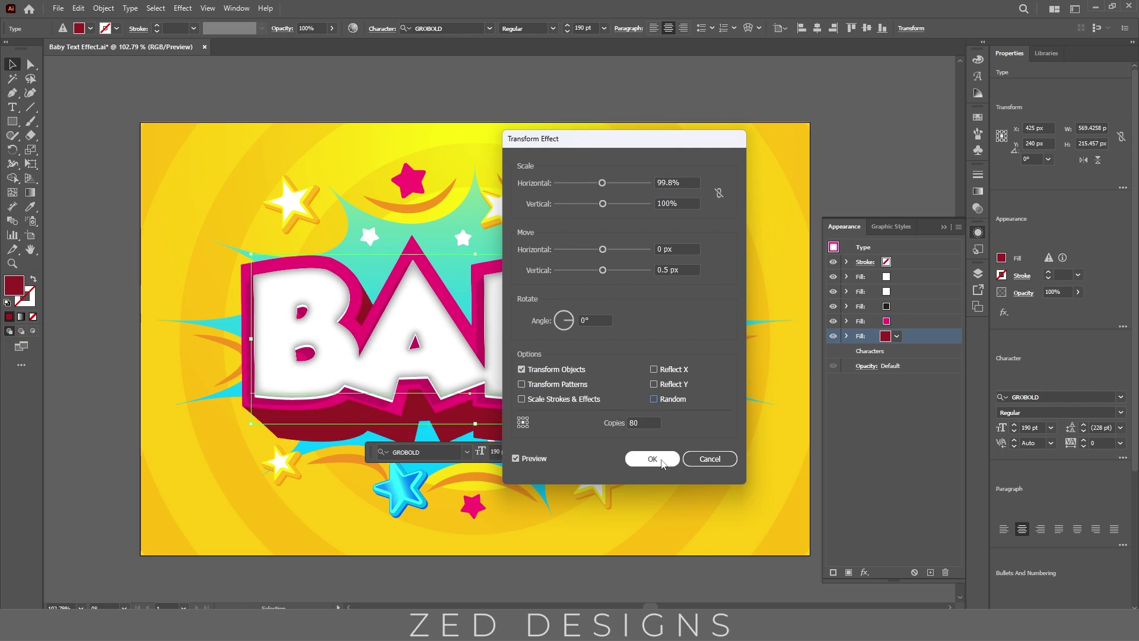
click(652, 458)
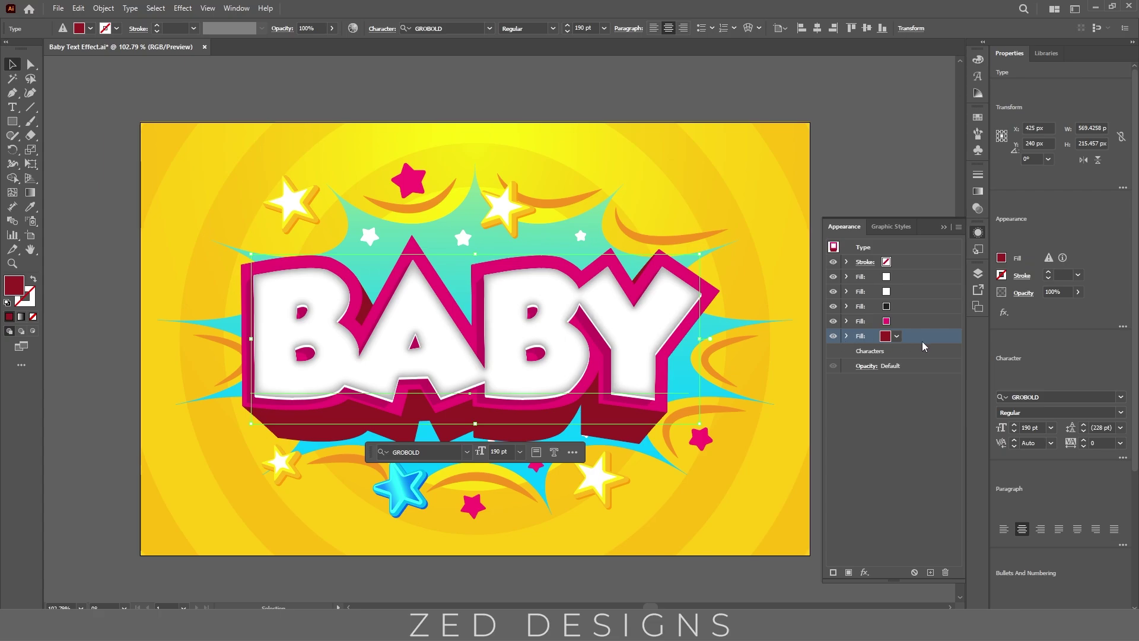
Add a new black fill to the BABY text.
click(930, 572)
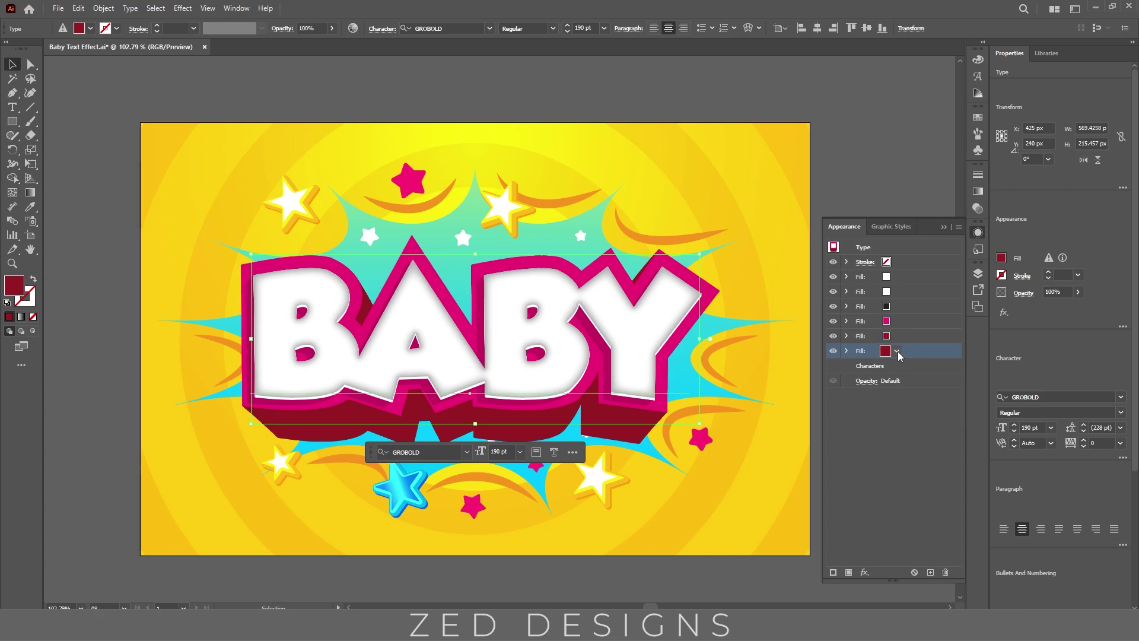
click(897, 351)
click(800, 370)
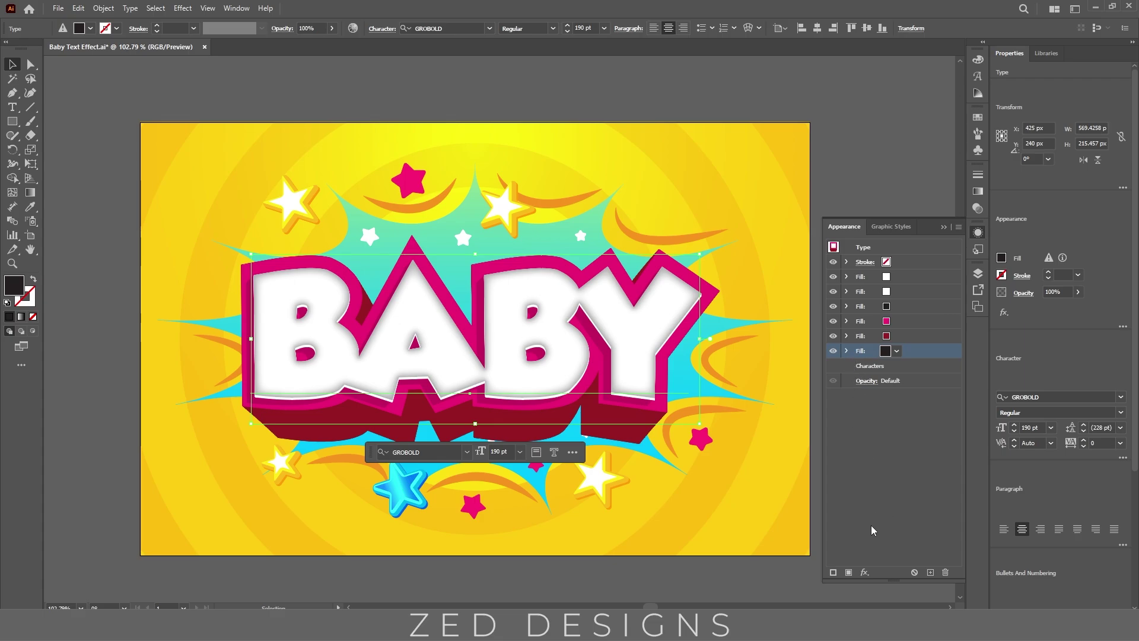
Apply a new Transform effect moving the black fill 20 px down as a shadow.
click(866, 572)
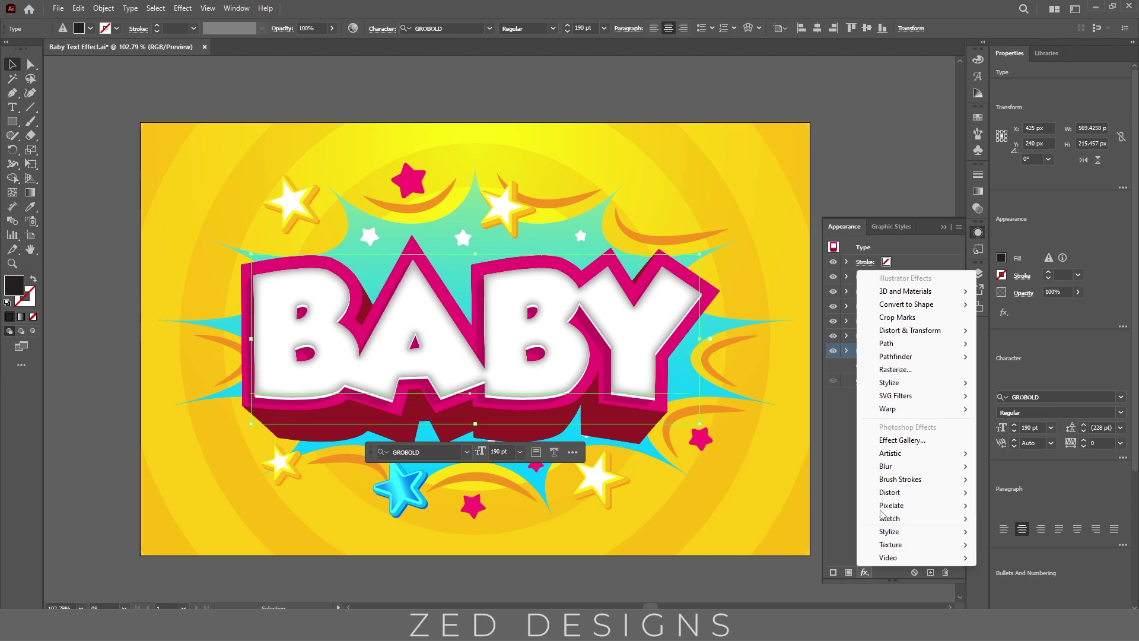
mouse_move(909, 330)
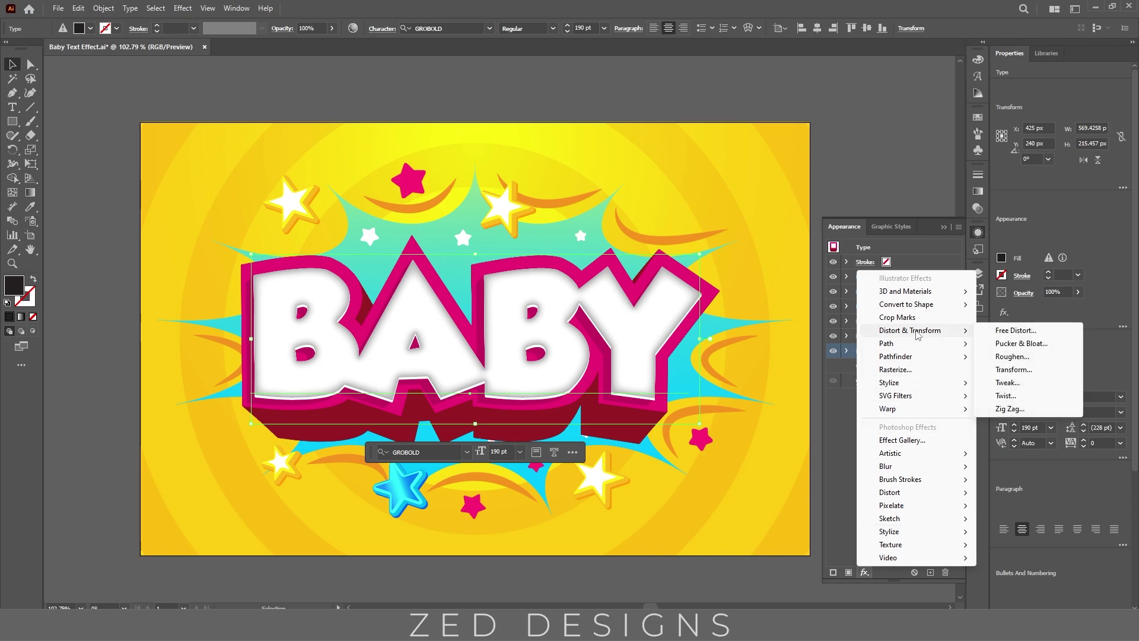
click(1016, 369)
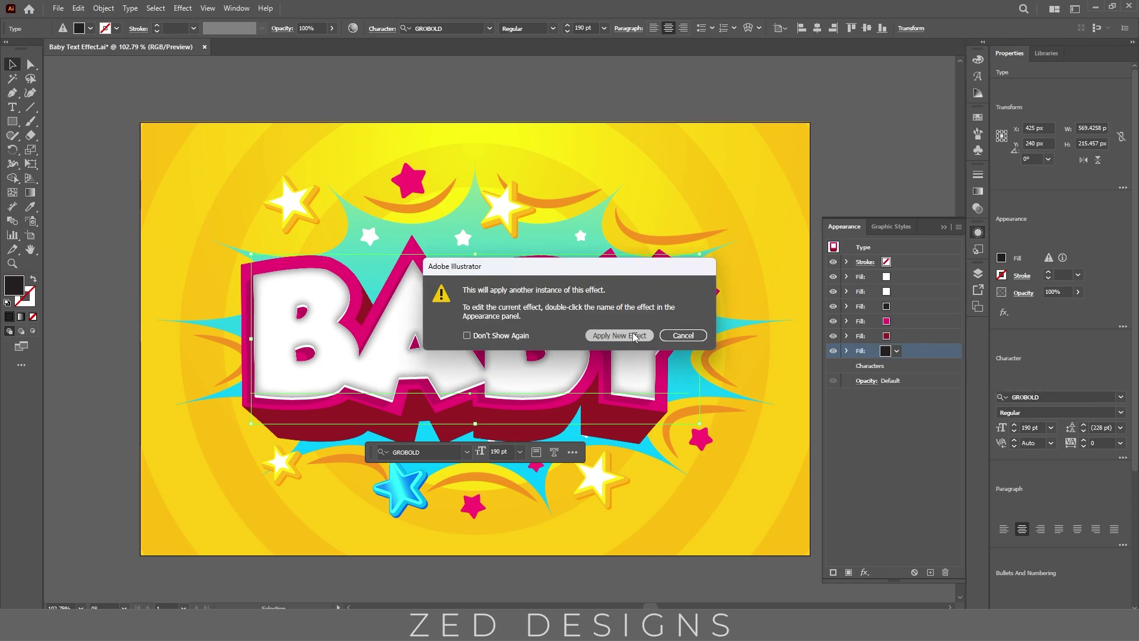
click(632, 333)
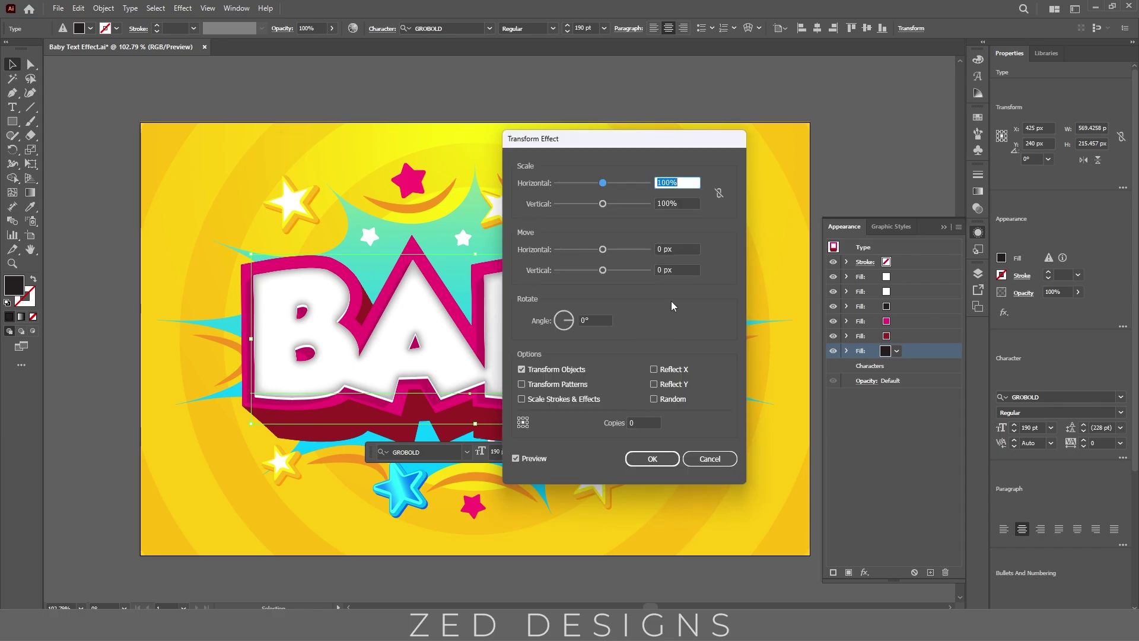
key(Tab)
key(Tab)
key(Tab)
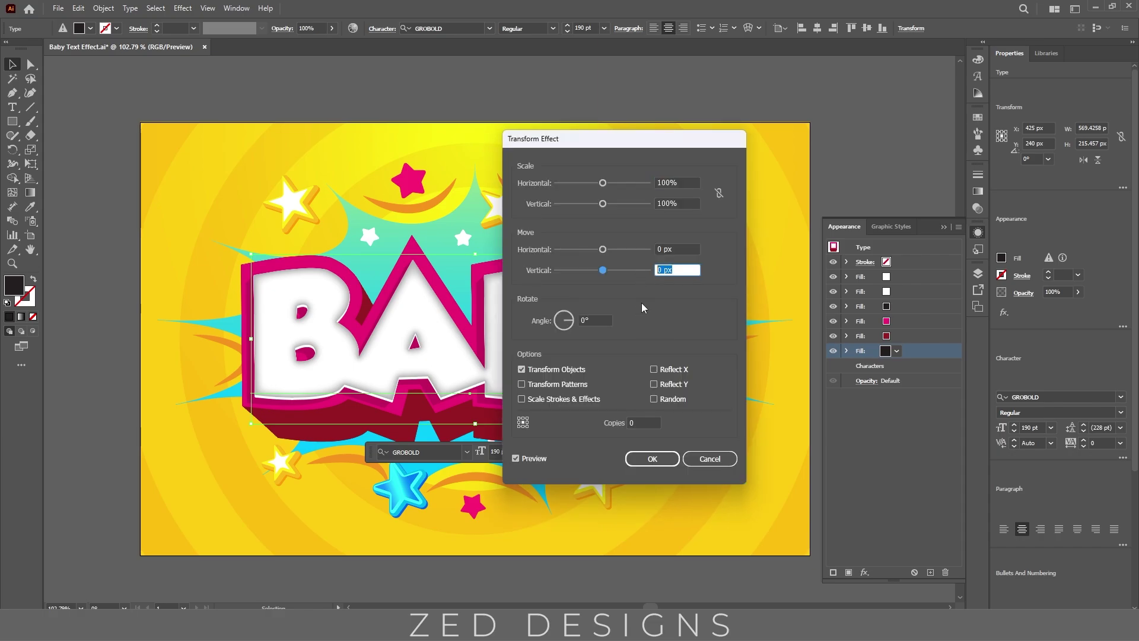
text(20)
key(Tab)
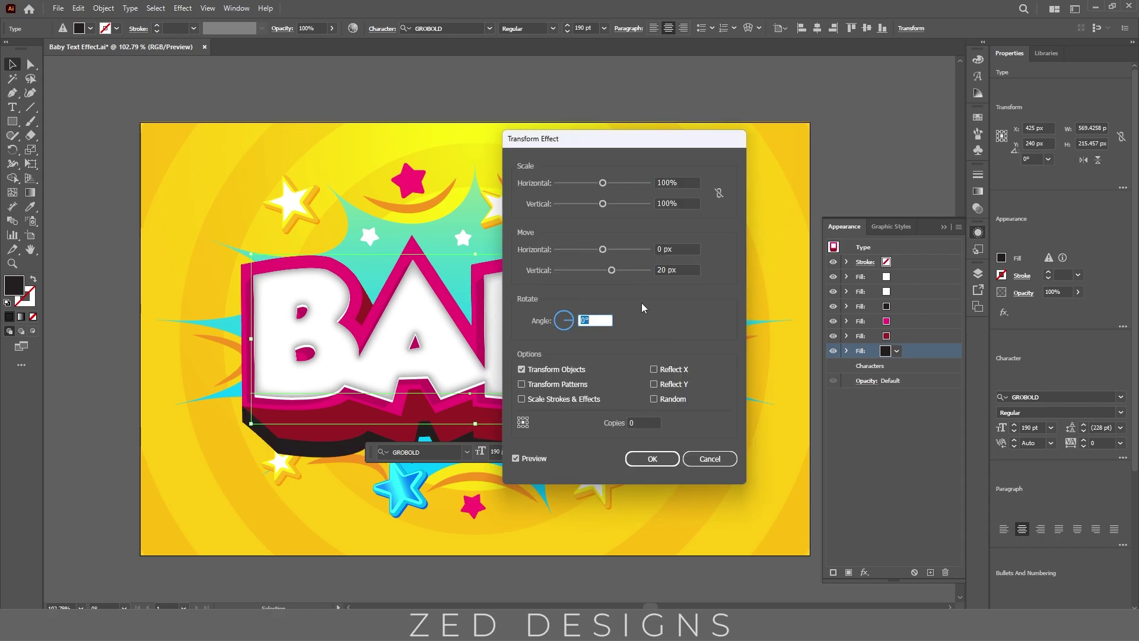
click(657, 455)
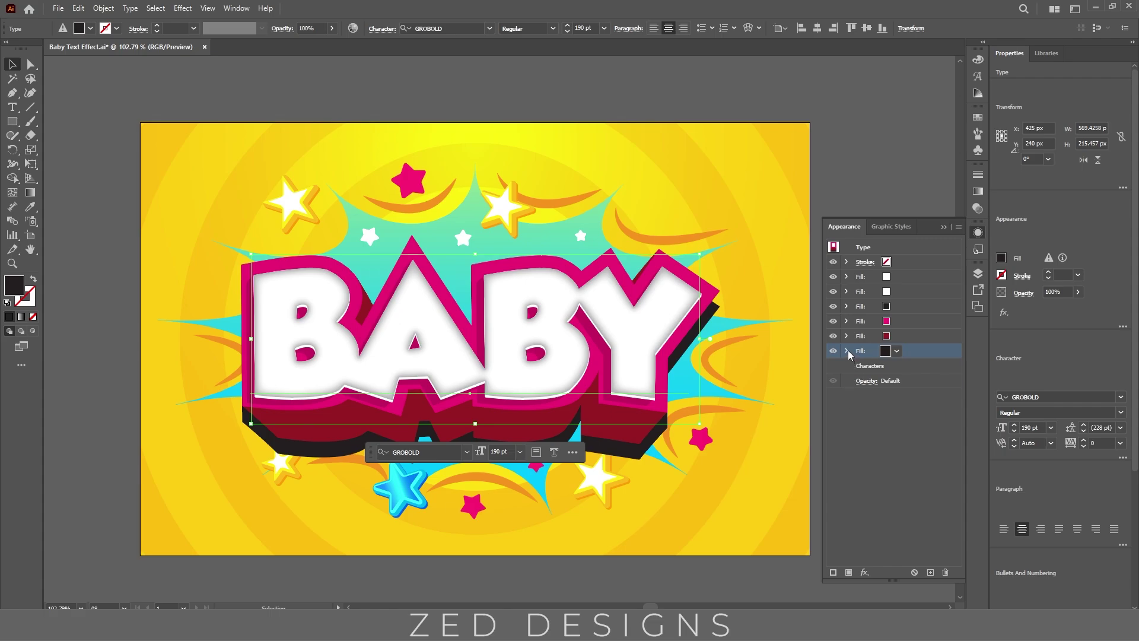
click(846, 350)
Set the black shadow fill to Multiply blending at 20% opacity, then collapse the fill.
click(879, 410)
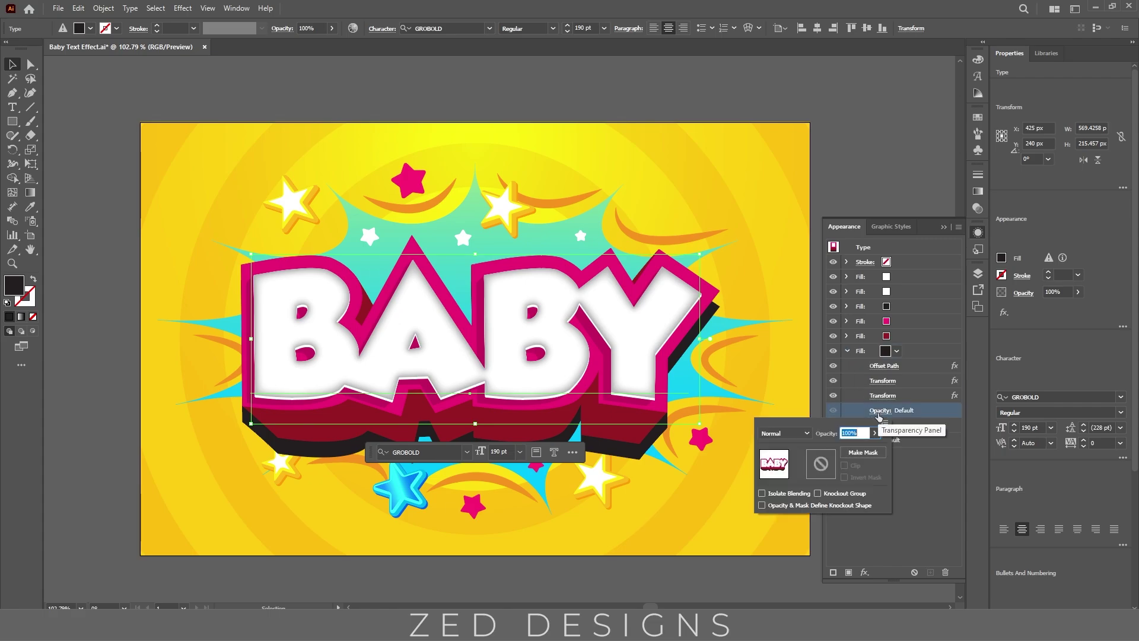
click(796, 433)
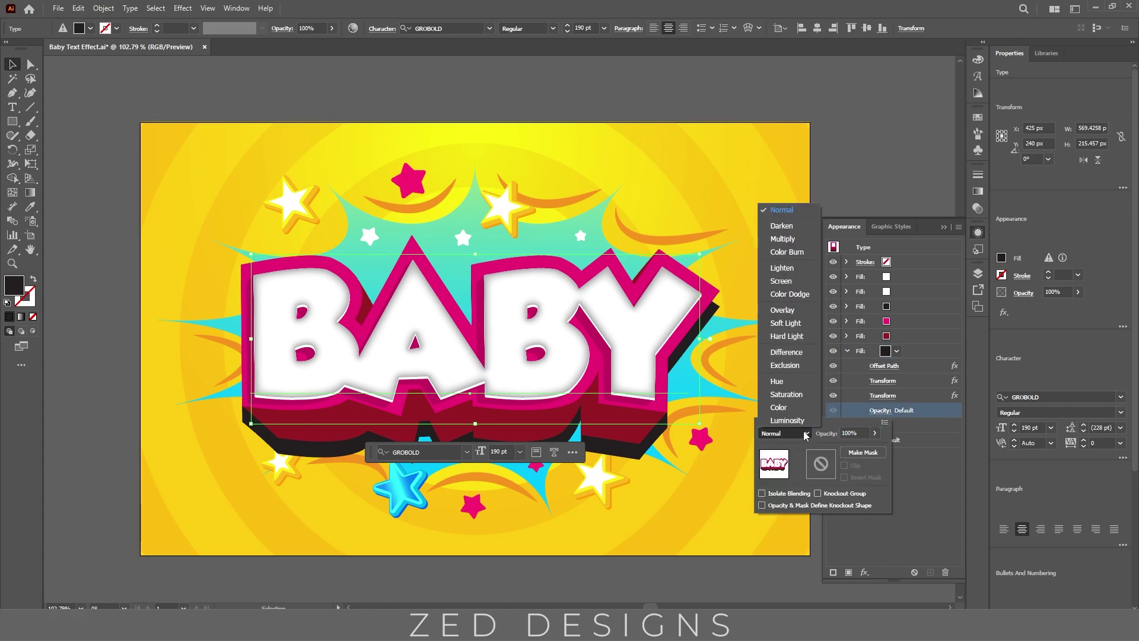
click(783, 238)
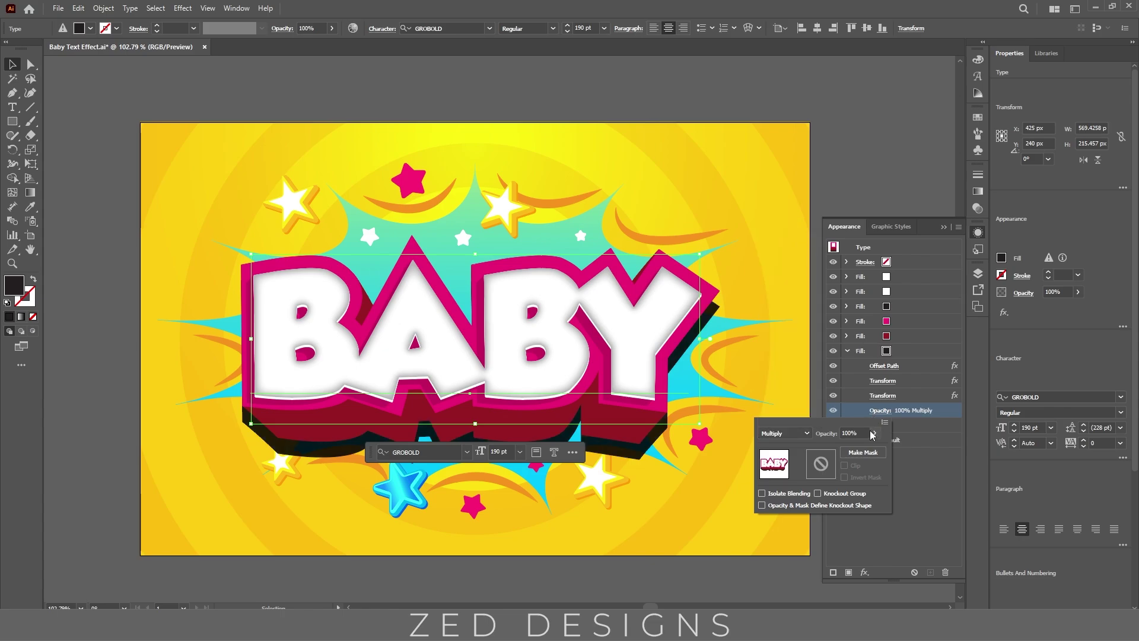
click(828, 439)
text(20)
key(Return)
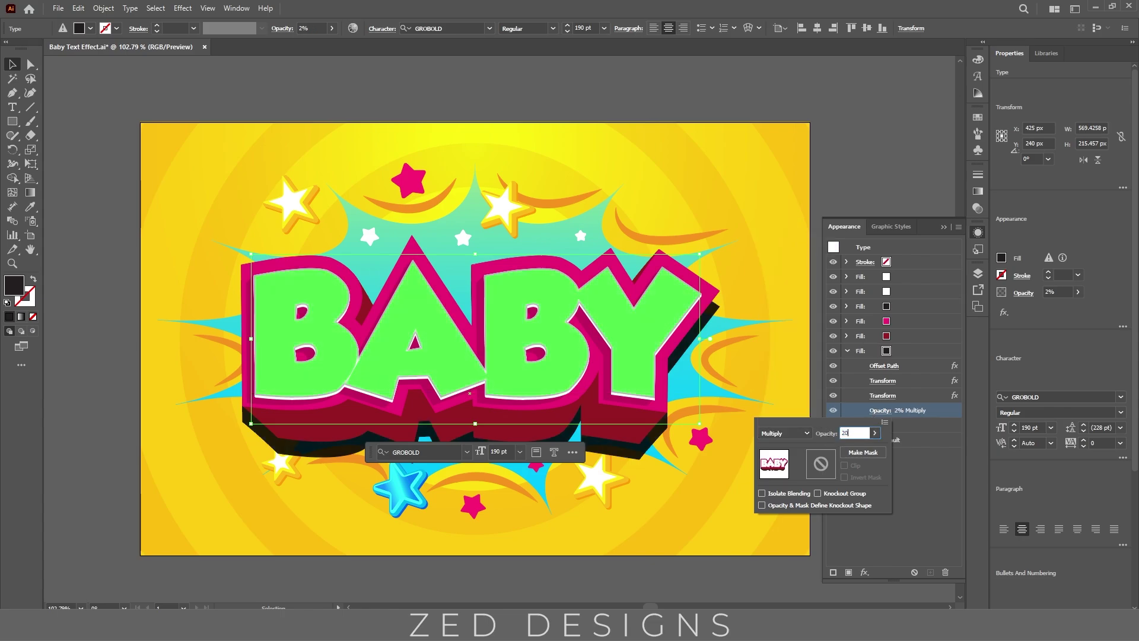
click(937, 490)
click(839, 351)
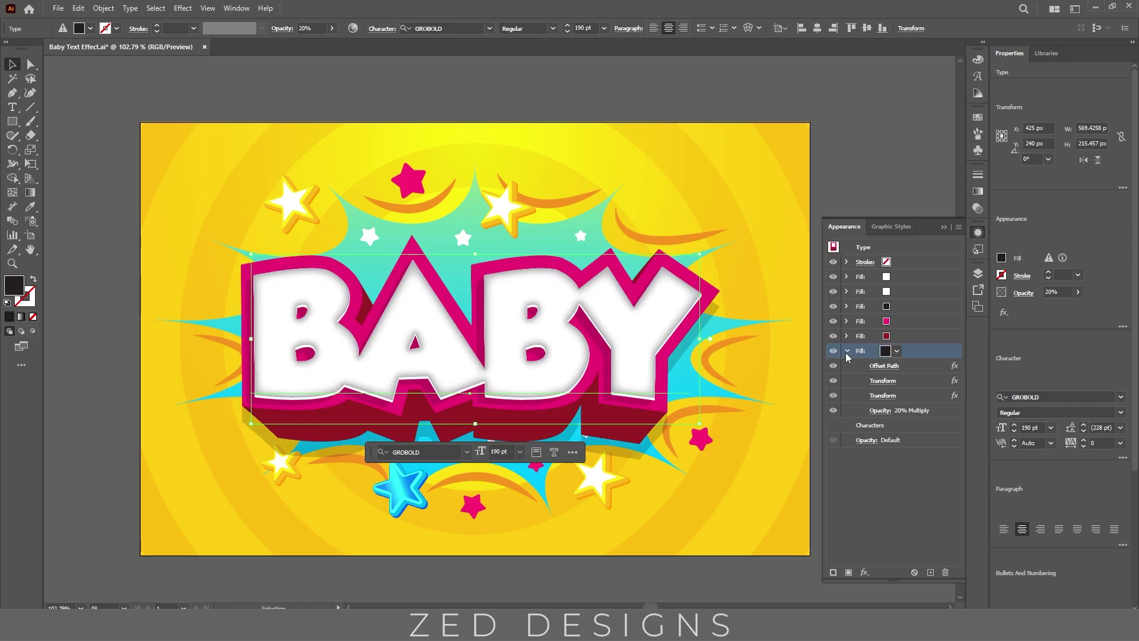
click(847, 351)
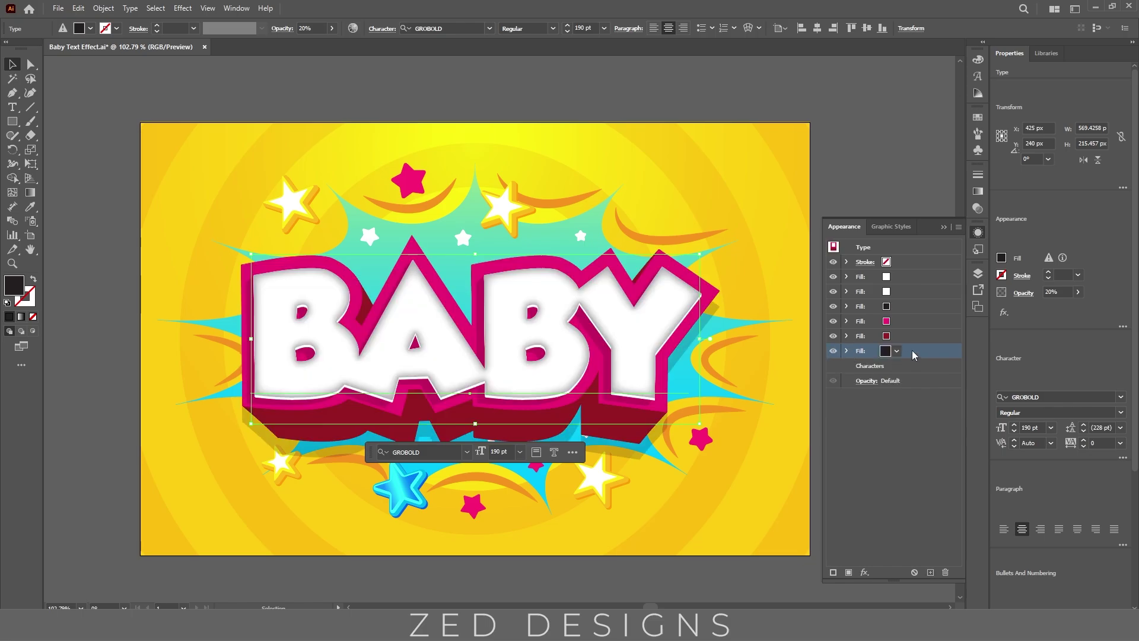
Make the BABY stroke 4 pt and purple #652D90, then deselect the text.
click(921, 265)
click(926, 261)
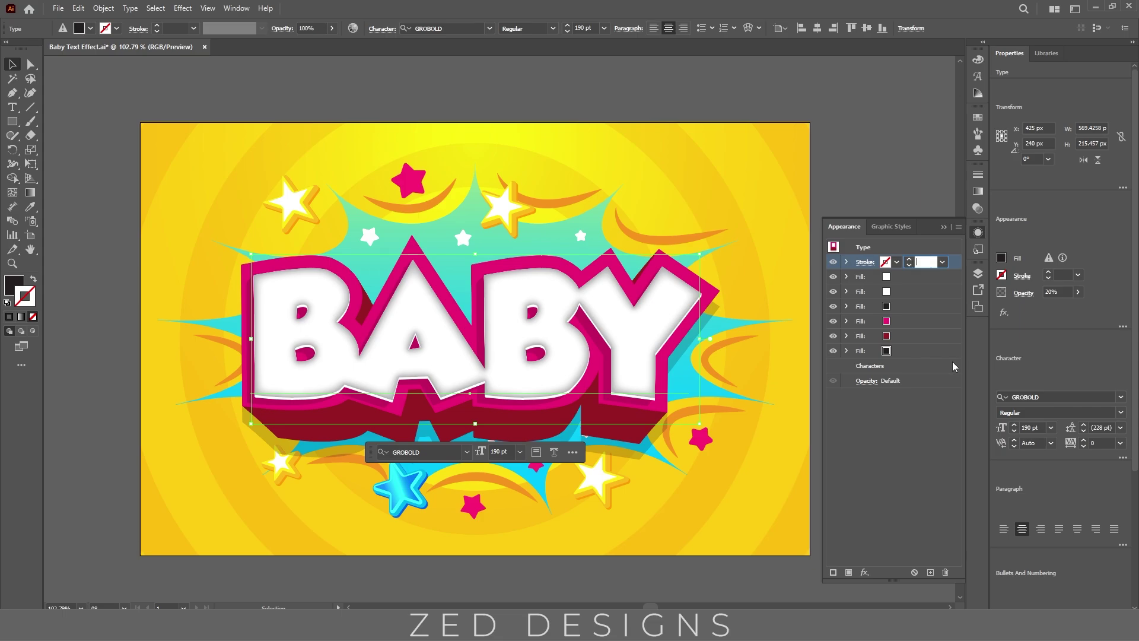
text(4)
key(Return)
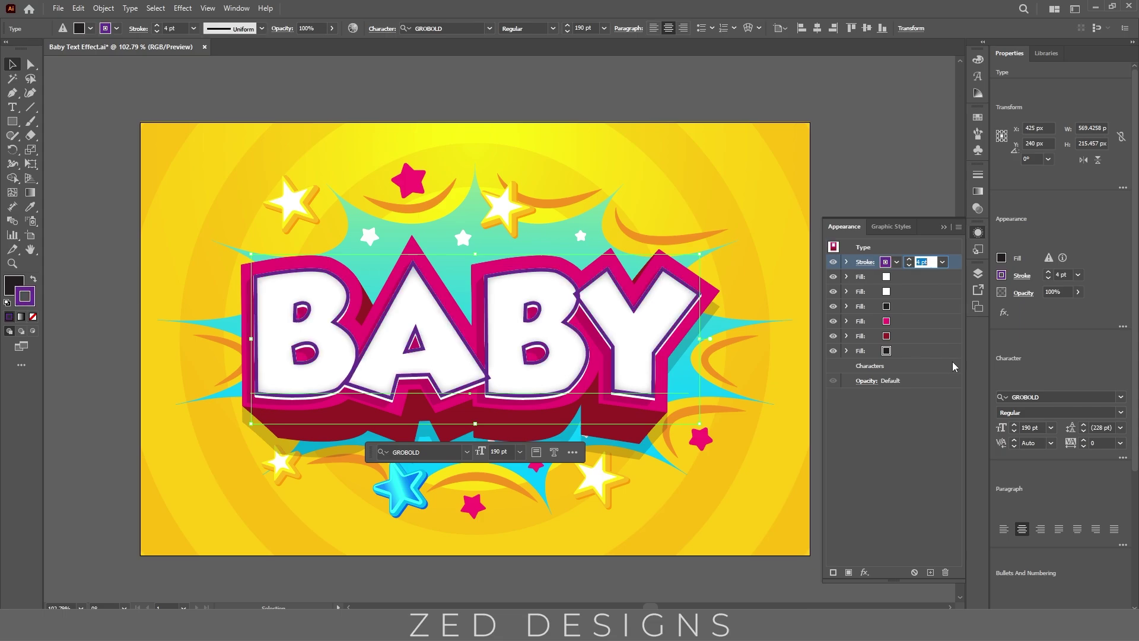
double_click(27, 302)
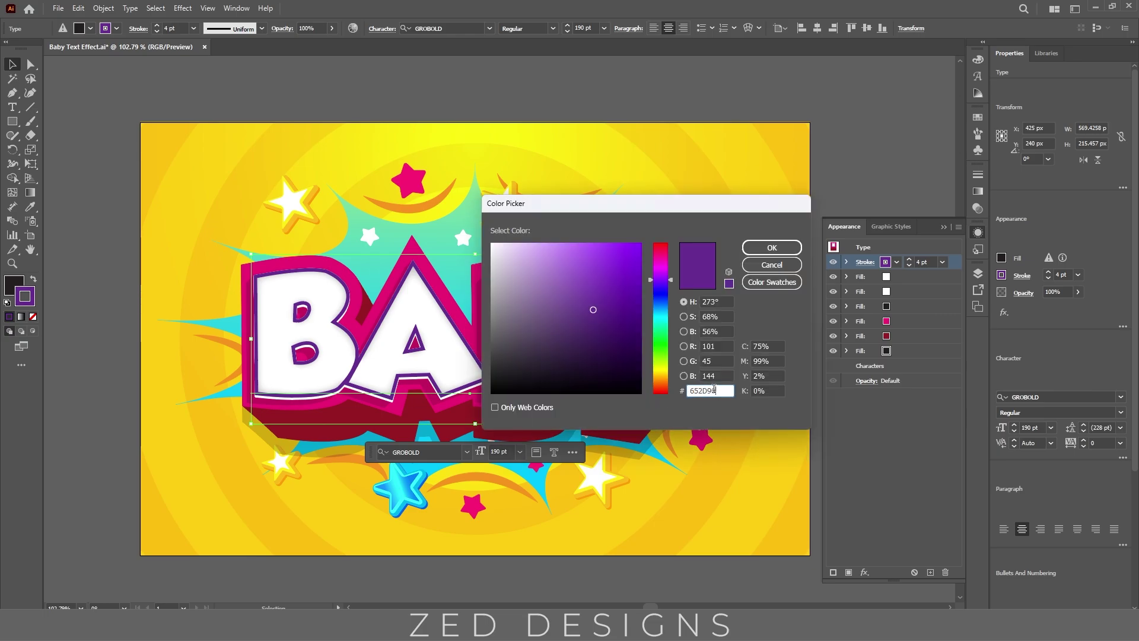
click(772, 247)
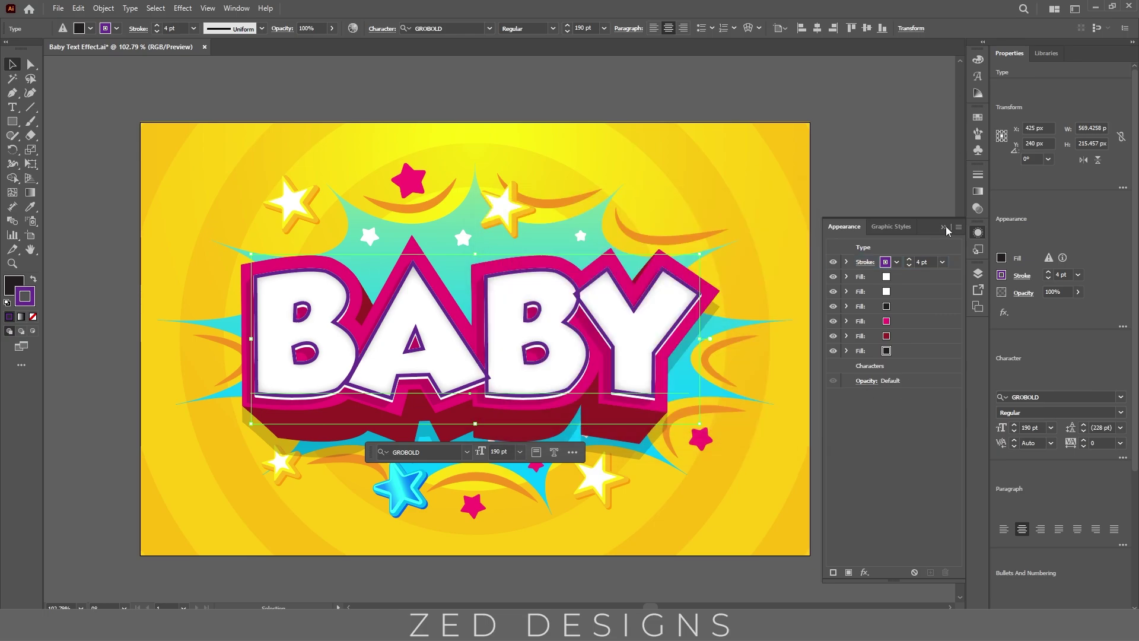
click(946, 226)
click(889, 220)
Zoom in on the finished BABY text with the Zoom tool.
key(z)
drag(486, 418, 544, 451)
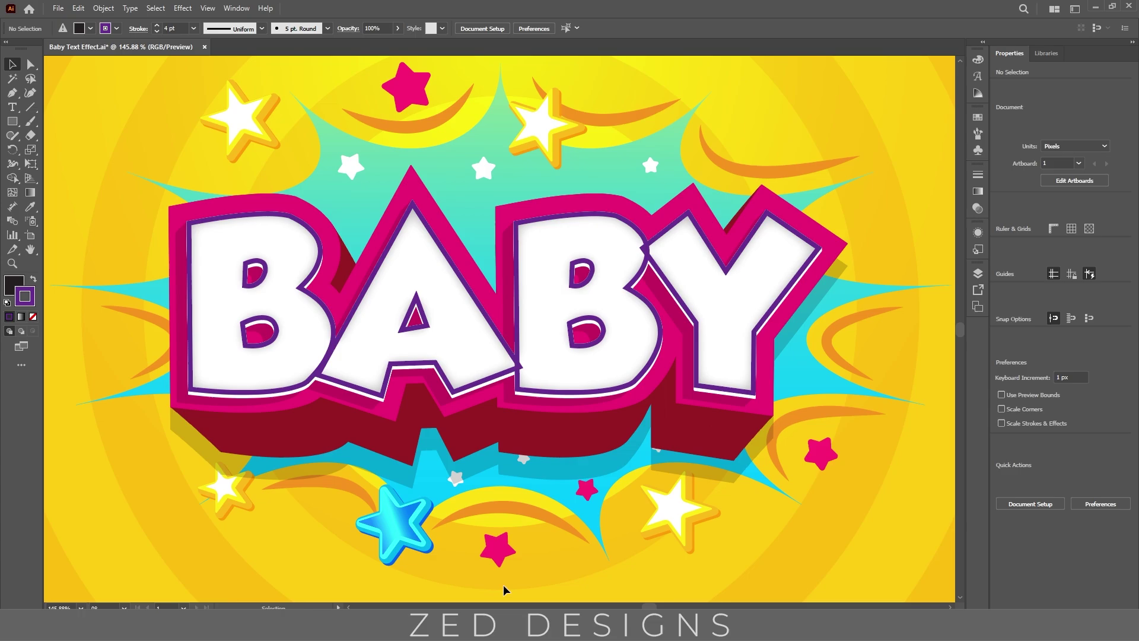